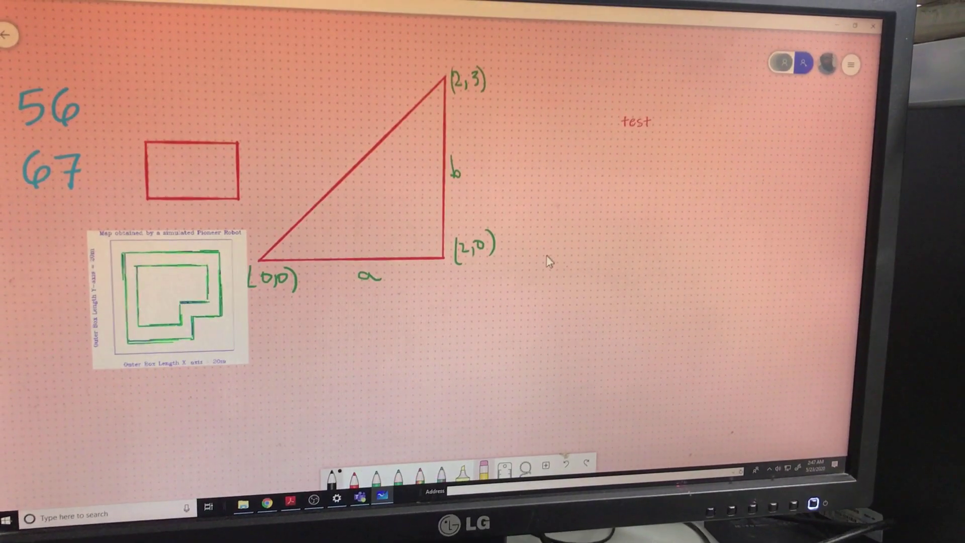
Step: Handwrite an expression starting with x² in black ink beside the lower corner of the red triangle
{"action": "mouse_move", "coordinate": [516, 278]}
{"action": "left_mouse_down"}
{"action": "mouse_move", "coordinate": [519, 295]}
{"action": "mouse_move", "coordinate": [527, 272]}
{"action": "mouse_move", "coordinate": [547, 283]}
{"action": "left_mouse_up"}
{"action": "left_click_drag", "start_coordinate": [539, 274], "coordinate": [539, 291]}
{"action": "left_click_drag", "start_coordinate": [556, 271], "coordinate": [555, 298]}
{"action": "mouse_move", "coordinate": [557, 284]}
{"action": "left_mouse_down"}
{"action": "mouse_move", "coordinate": [578, 307]}
{"action": "mouse_move", "coordinate": [609, 286]}
{"action": "mouse_move", "coordinate": [602, 297]}
{"action": "mouse_move", "coordinate": [611, 316]}
{"action": "left_mouse_up"}
{"action": "left_click_drag", "start_coordinate": [628, 277], "coordinate": [634, 286]}
{"action": "left_click_drag", "start_coordinate": [634, 296], "coordinate": [660, 291]}
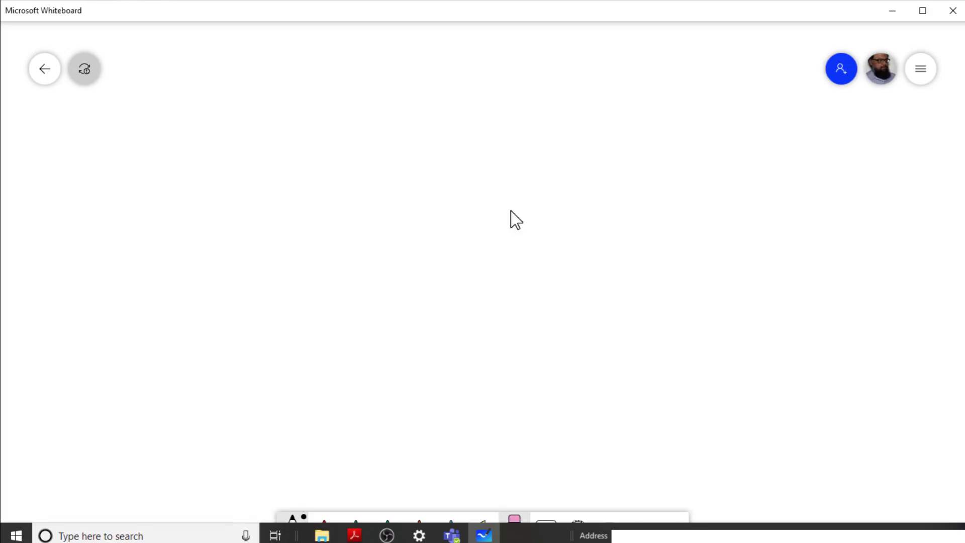
Step: Find Microsoft Whiteboard in the Microsoft Store by searching for "whiteboard" and launch it from its app page
{"action": "left_click", "coordinate": [17, 536]}
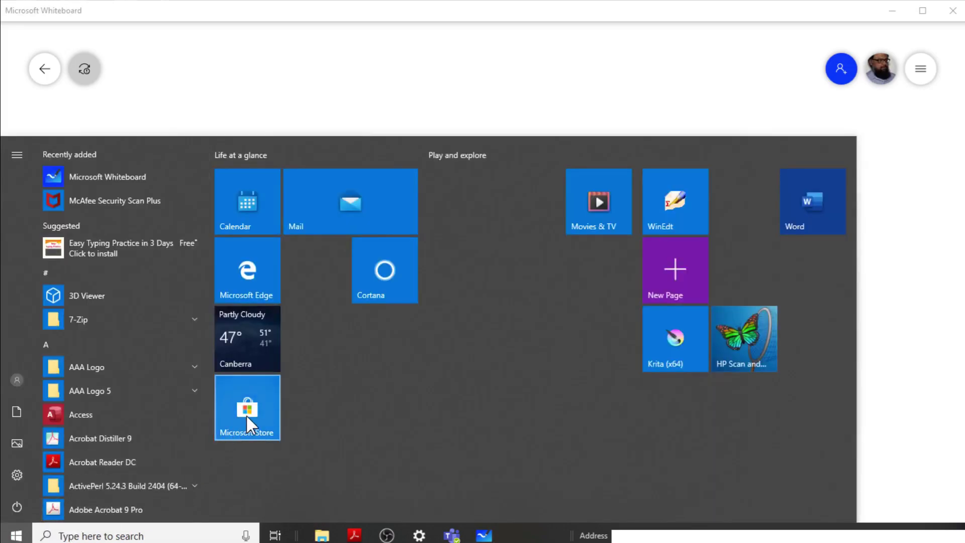
{"action": "left_click", "coordinate": [247, 417]}
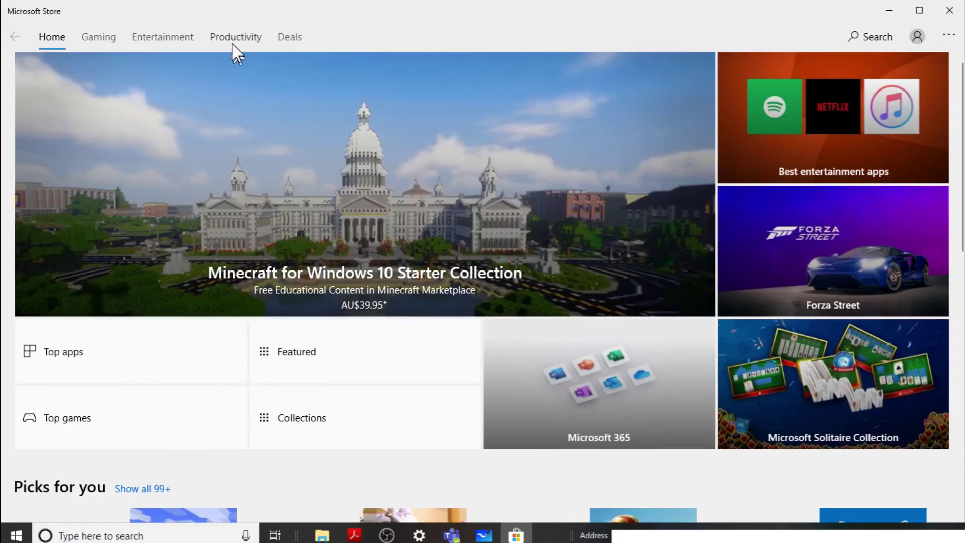
{"action": "left_click", "coordinate": [234, 41]}
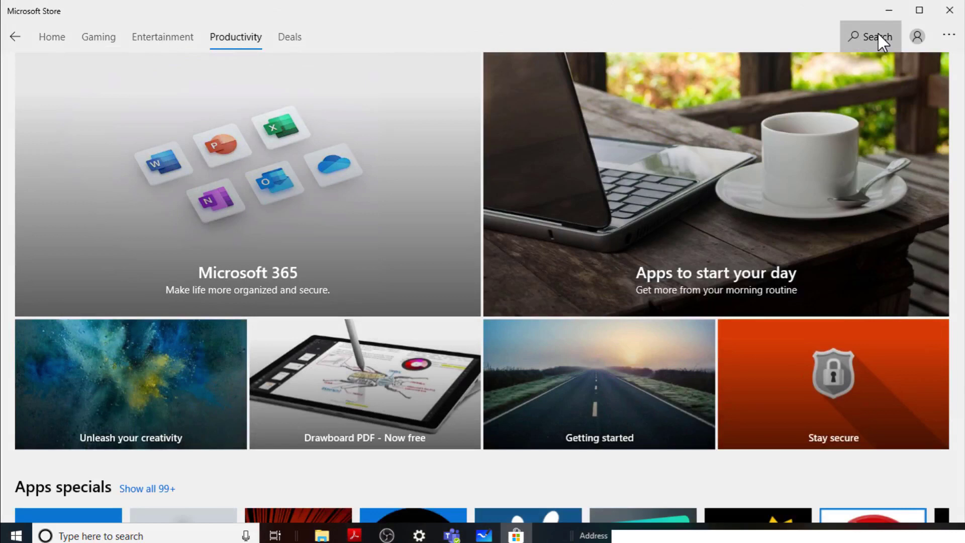
{"action": "left_click", "coordinate": [877, 33]}
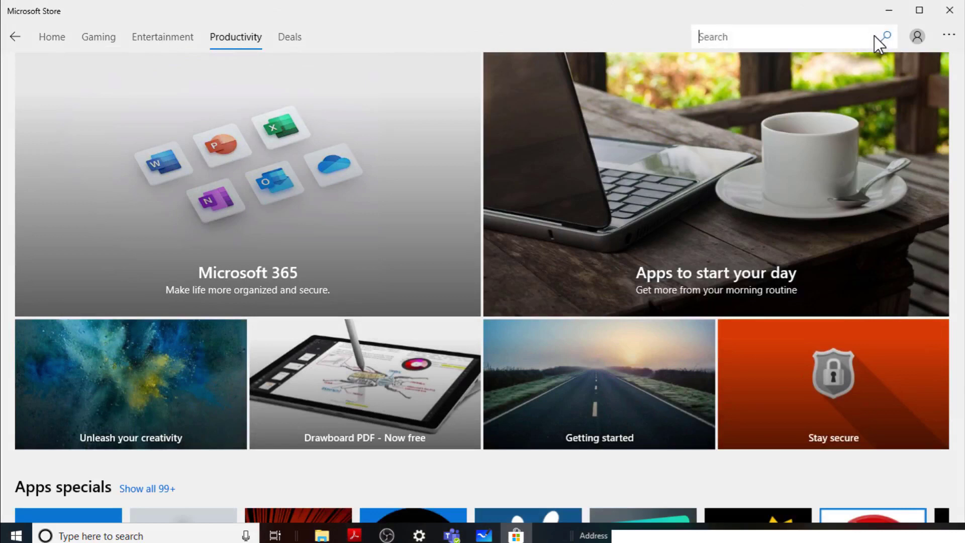
{"action": "type", "text": "whiteboard"}
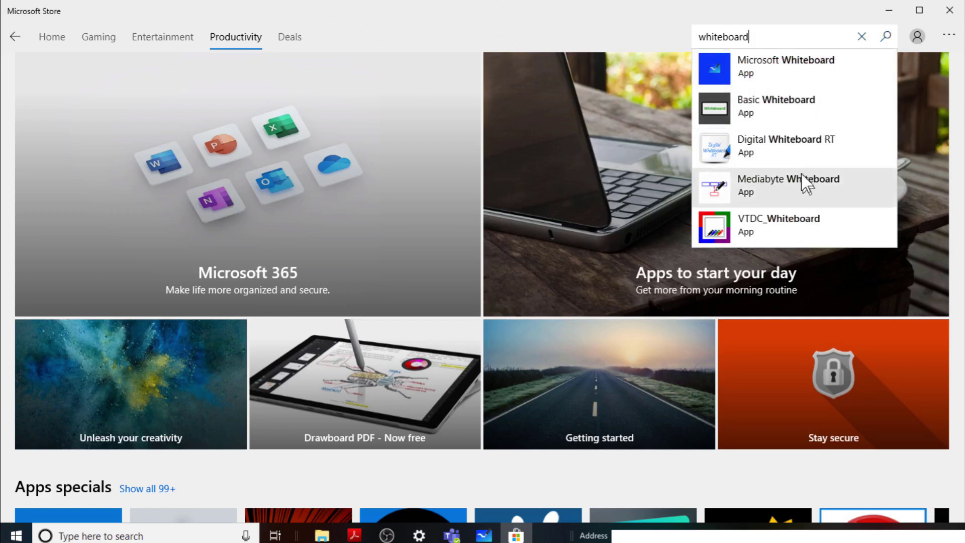
{"action": "left_click", "coordinate": [773, 74]}
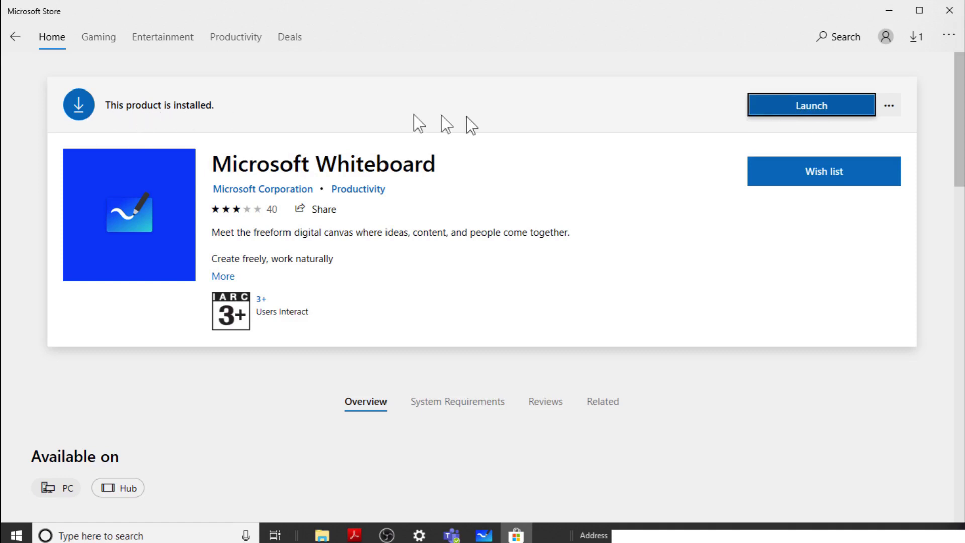
{"action": "left_click", "coordinate": [820, 116]}
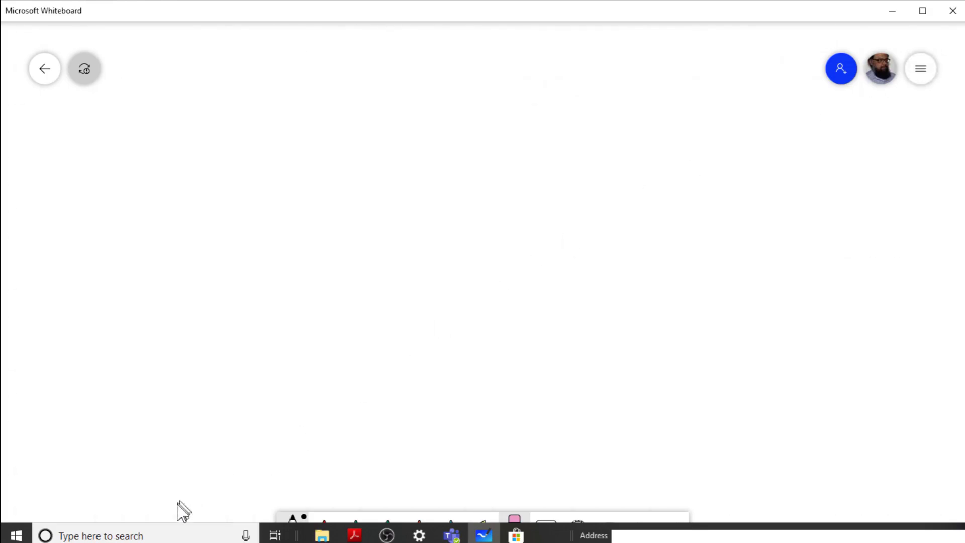
Step: Open Microsoft Whiteboard through a Windows search for "white" and open the existing blank untitled board from the board list
{"action": "left_click", "coordinate": [83, 536]}
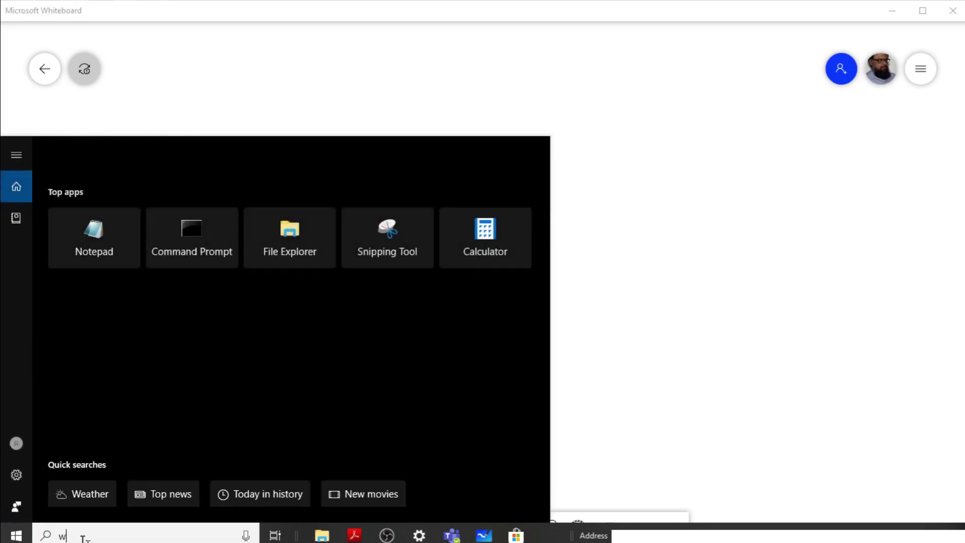
{"action": "type", "text": "white"}
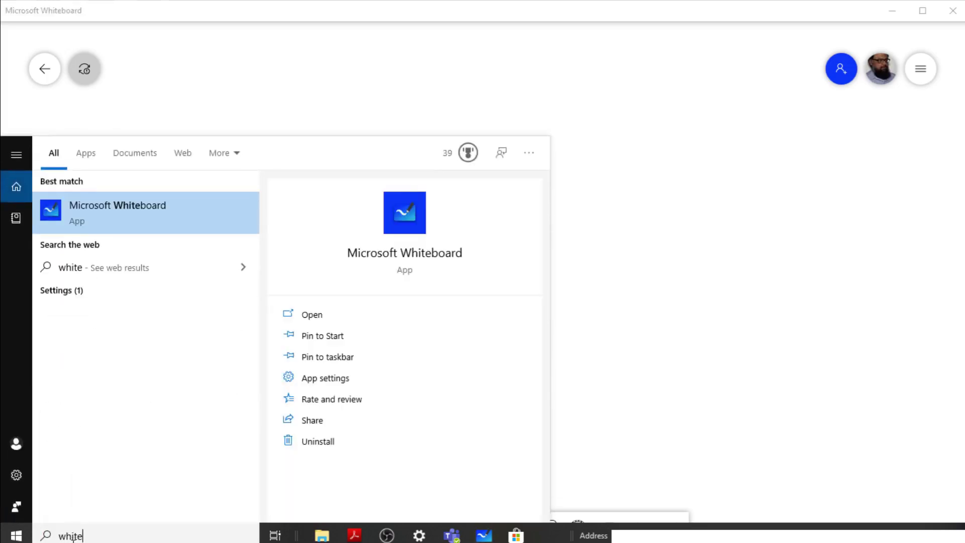
{"action": "left_click", "coordinate": [130, 220]}
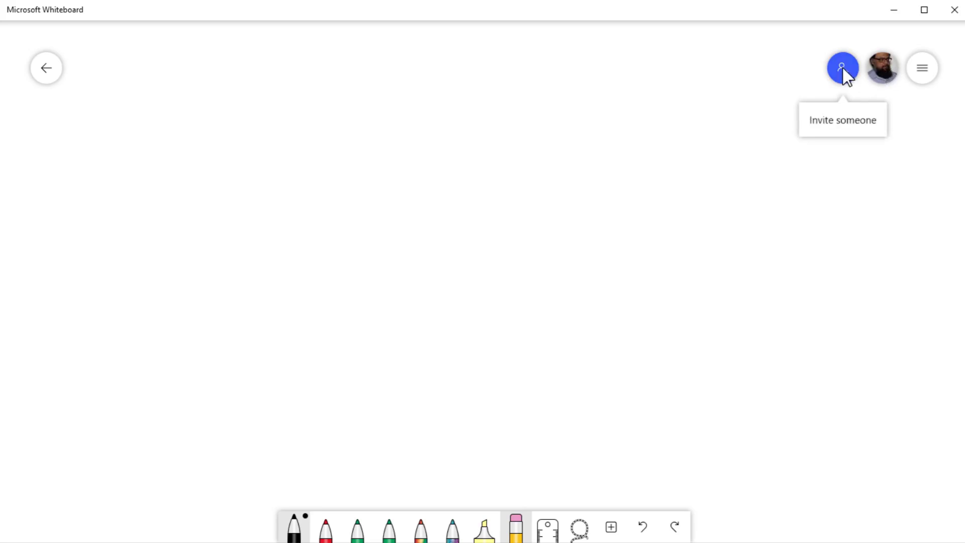
{"action": "left_click", "coordinate": [49, 73]}
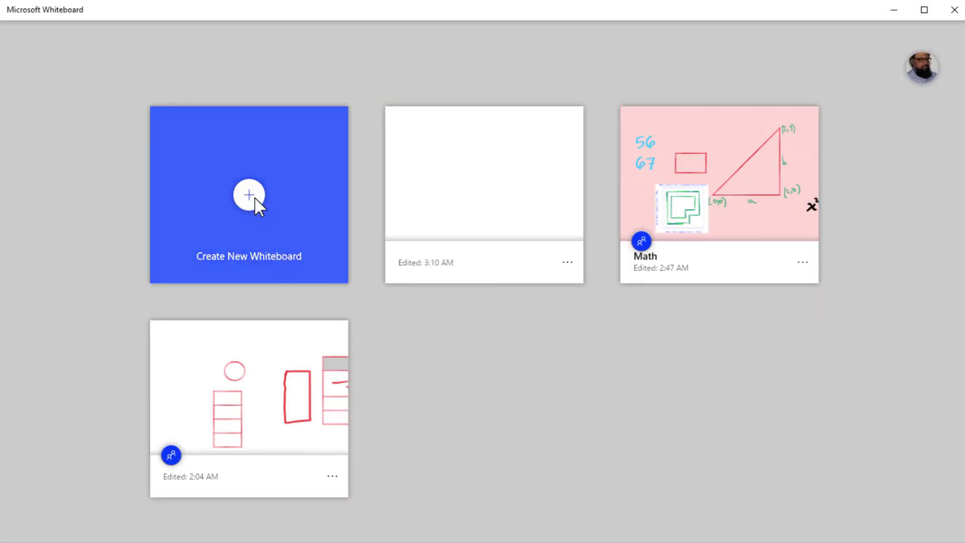
{"action": "left_click", "coordinate": [488, 191]}
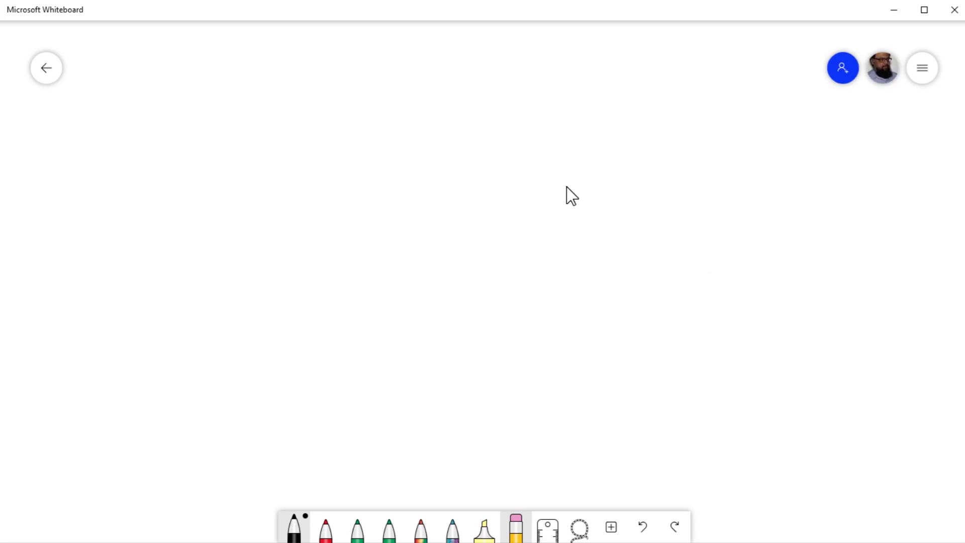
Step: Set the board's background colour to light green
{"action": "left_click", "coordinate": [925, 75]}
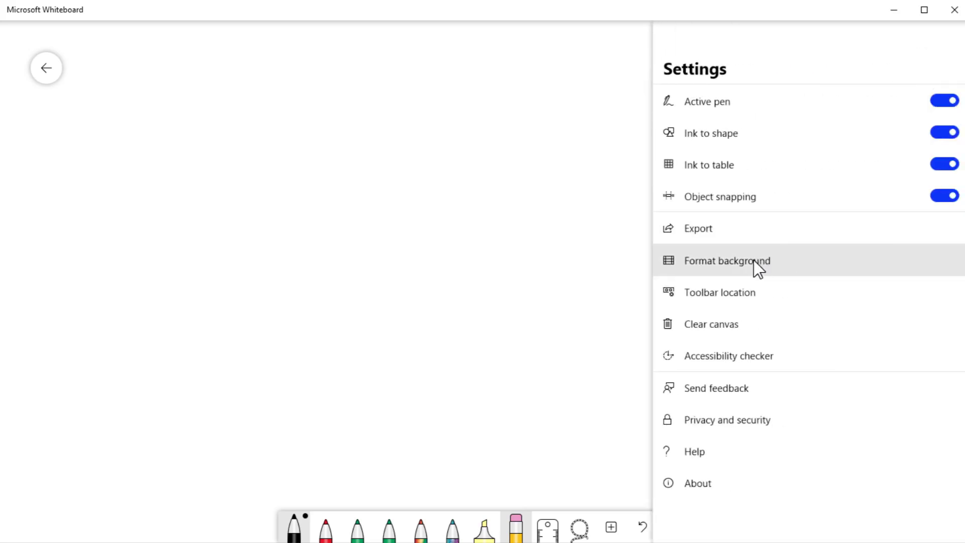
{"action": "left_click", "coordinate": [756, 267]}
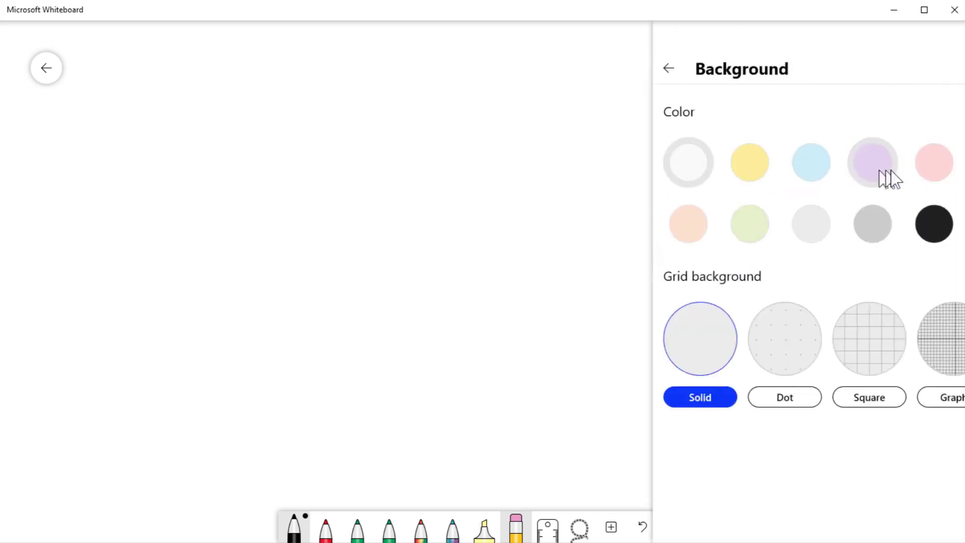
{"action": "left_click", "coordinate": [758, 231]}
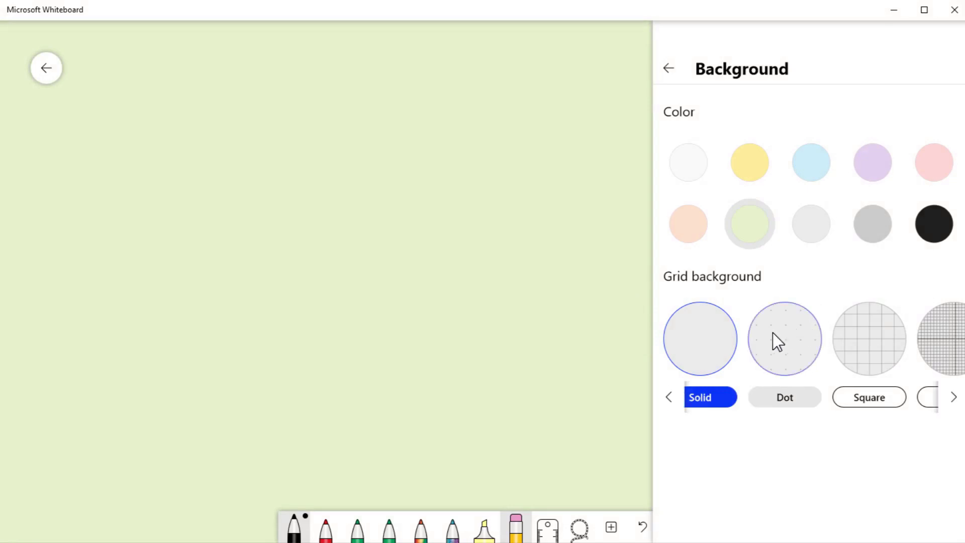
Step: Look through the available grid background styles and set the board's background colour back to white
{"action": "left_click", "coordinate": [954, 397]}
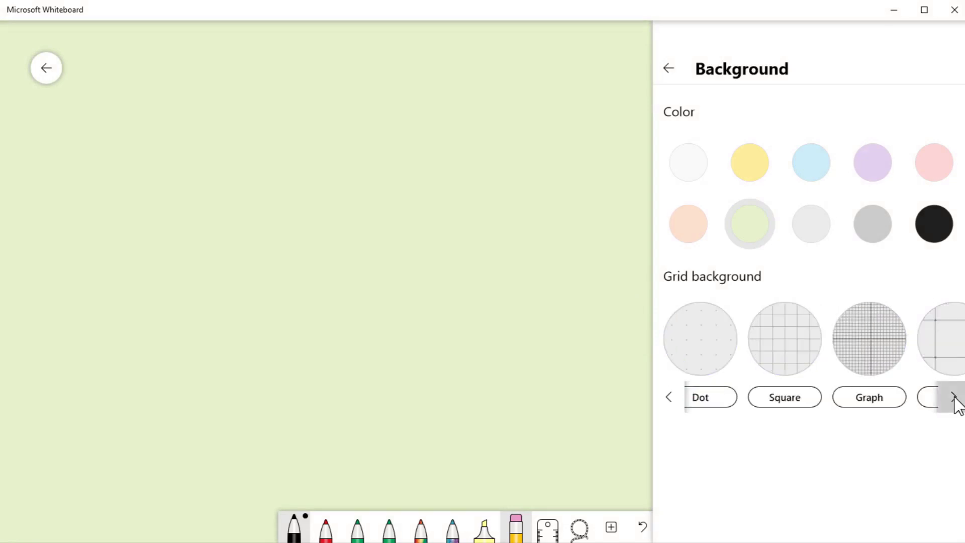
{"action": "left_click", "coordinate": [956, 398]}
{"action": "left_click", "coordinate": [954, 398]}
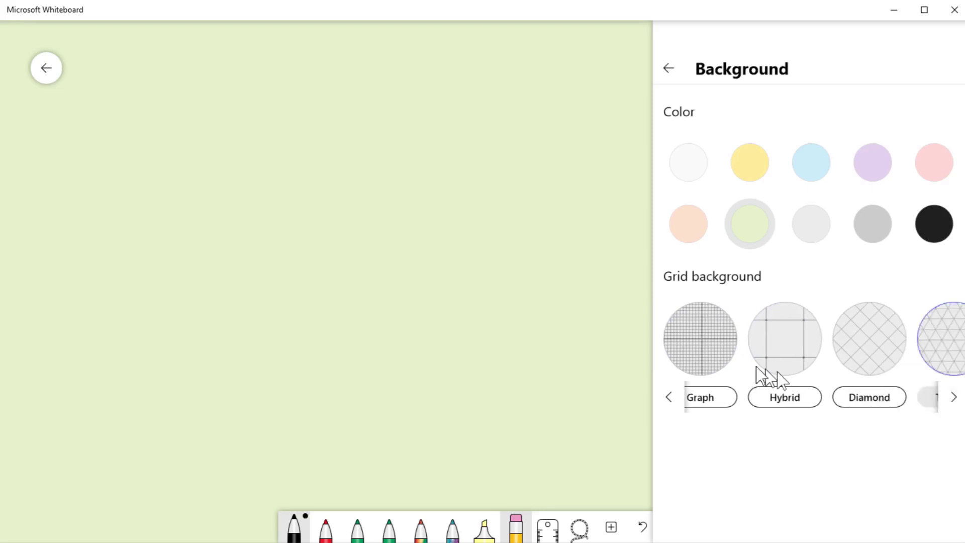
{"action": "left_click", "coordinate": [669, 397]}
{"action": "left_click", "coordinate": [668, 397]}
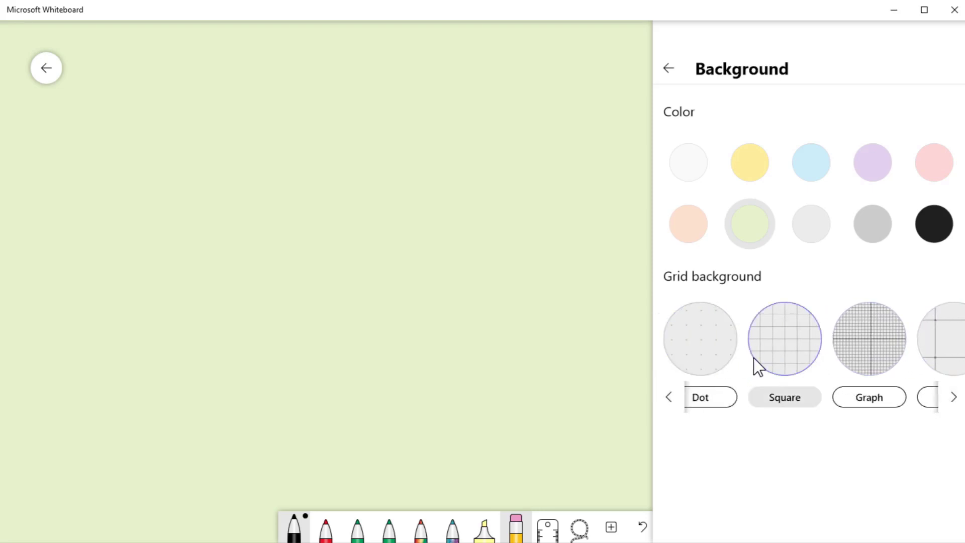
{"action": "left_click", "coordinate": [695, 165]}
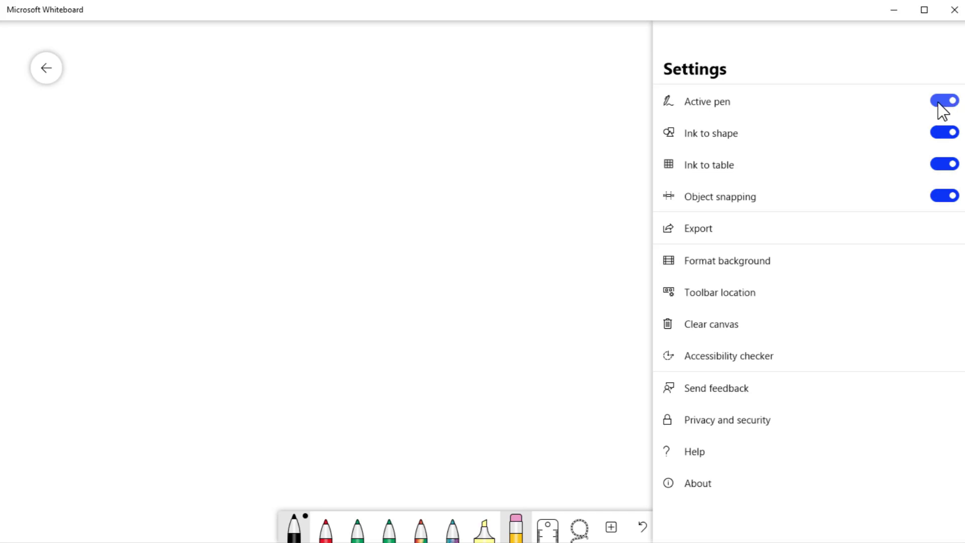
Step: Leave the settings and draw a black four-sided shape on the board with Ink to shape enabled
{"action": "left_click", "coordinate": [571, 140]}
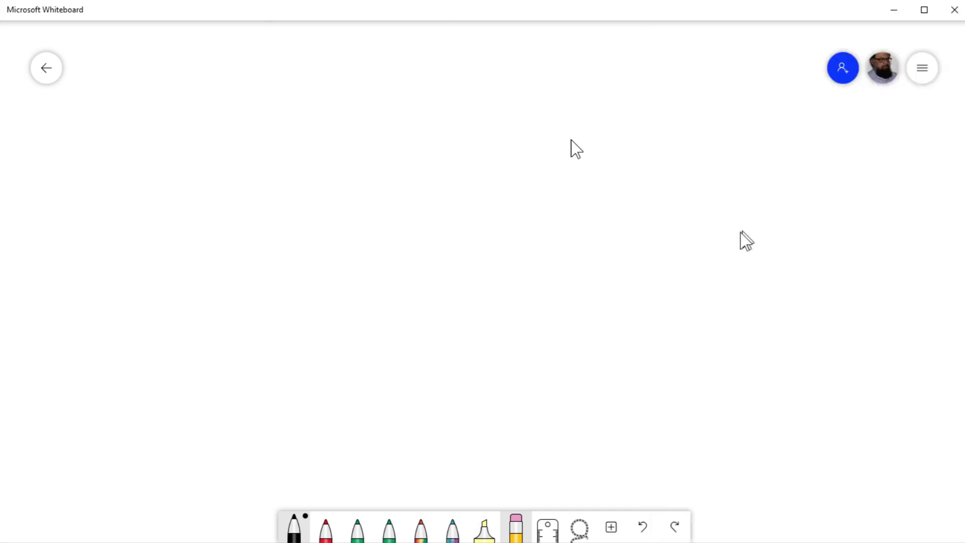
{"action": "mouse_move", "coordinate": [686, 241]}
{"action": "left_mouse_down"}
{"action": "mouse_move", "coordinate": [738, 231]}
{"action": "mouse_move", "coordinate": [751, 283]}
{"action": "mouse_move", "coordinate": [705, 304]}
{"action": "mouse_move", "coordinate": [680, 254]}
{"action": "left_mouse_up"}
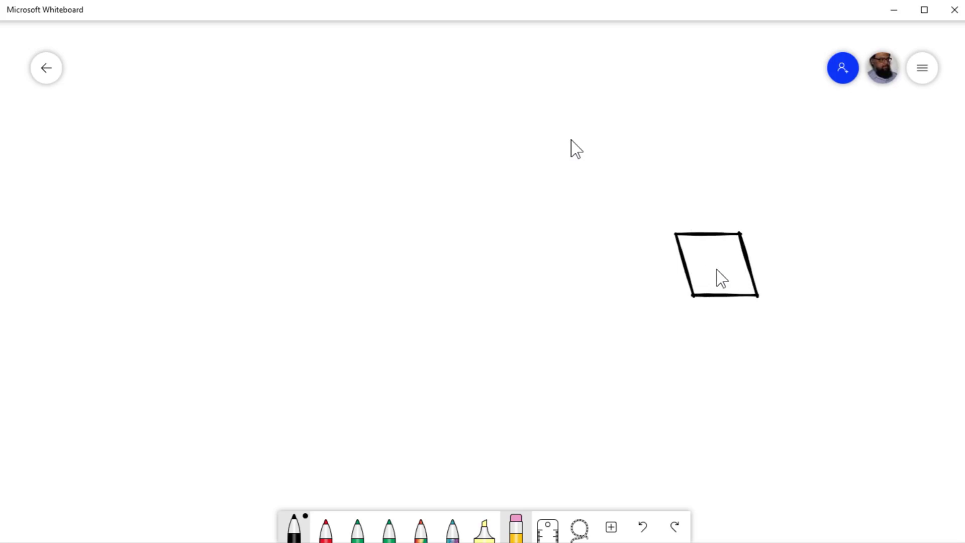
Step: Turn off Ink to shape and Ink to table in the board settings
{"action": "left_click", "coordinate": [923, 71]}
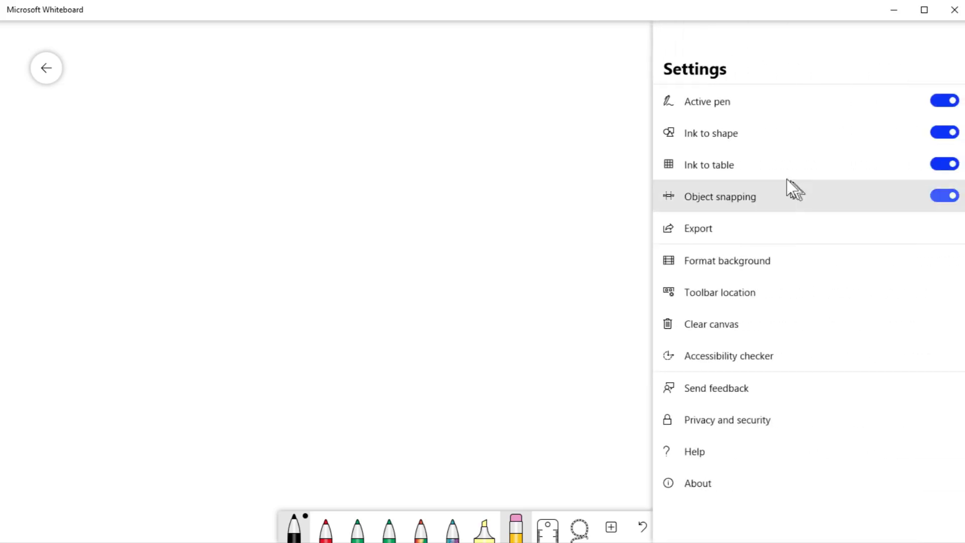
{"action": "left_click", "coordinate": [941, 133]}
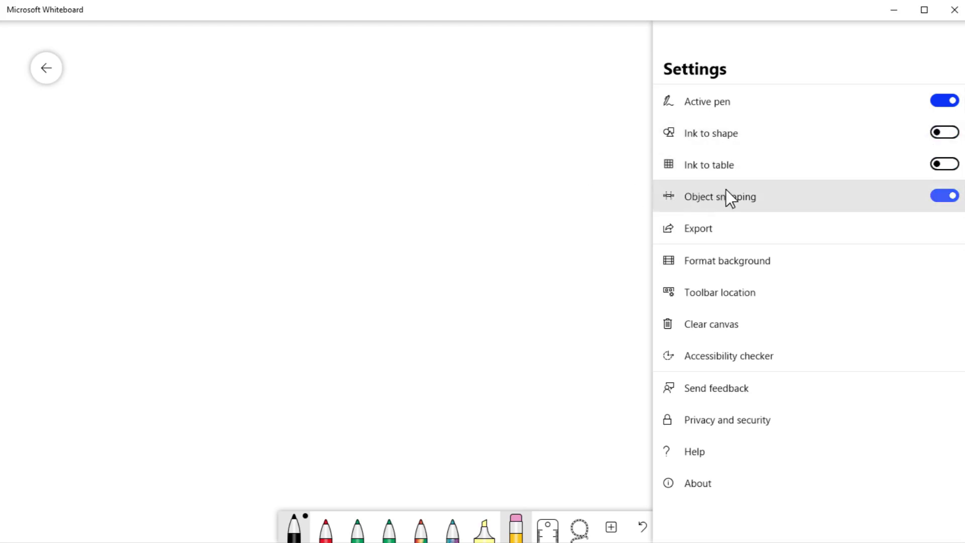
{"action": "left_click", "coordinate": [397, 191]}
Step: Draw a large quadrilateral, a small quadrilateral and a circle freehand in black near the existing parallelogram
{"action": "mouse_move", "coordinate": [519, 253]}
{"action": "left_mouse_down"}
{"action": "mouse_move", "coordinate": [576, 247]}
{"action": "mouse_move", "coordinate": [615, 303]}
{"action": "mouse_move", "coordinate": [553, 333]}
{"action": "mouse_move", "coordinate": [518, 253]}
{"action": "left_mouse_up"}
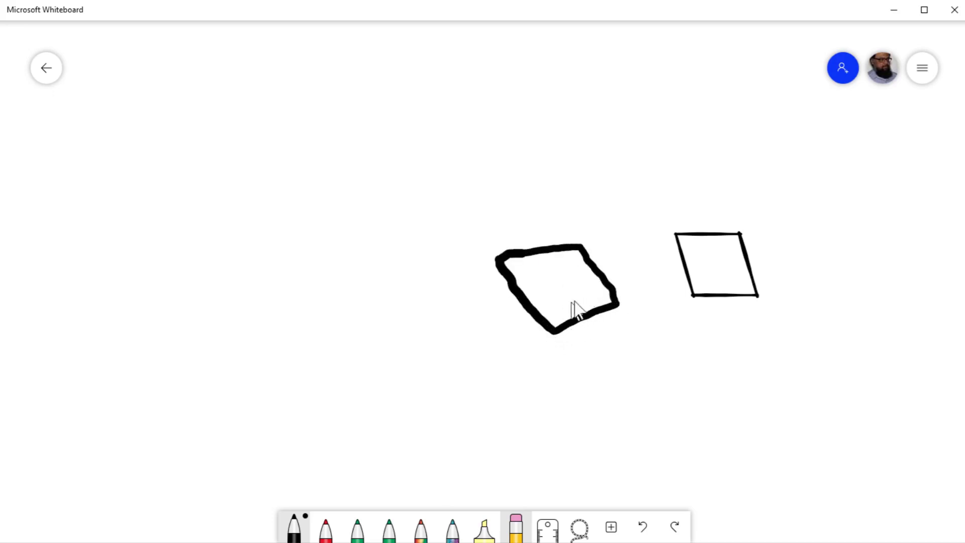
{"action": "mouse_move", "coordinate": [584, 118]}
{"action": "left_mouse_down"}
{"action": "mouse_move", "coordinate": [626, 112]}
{"action": "mouse_move", "coordinate": [634, 143]}
{"action": "mouse_move", "coordinate": [596, 157]}
{"action": "mouse_move", "coordinate": [581, 126]}
{"action": "left_mouse_up"}
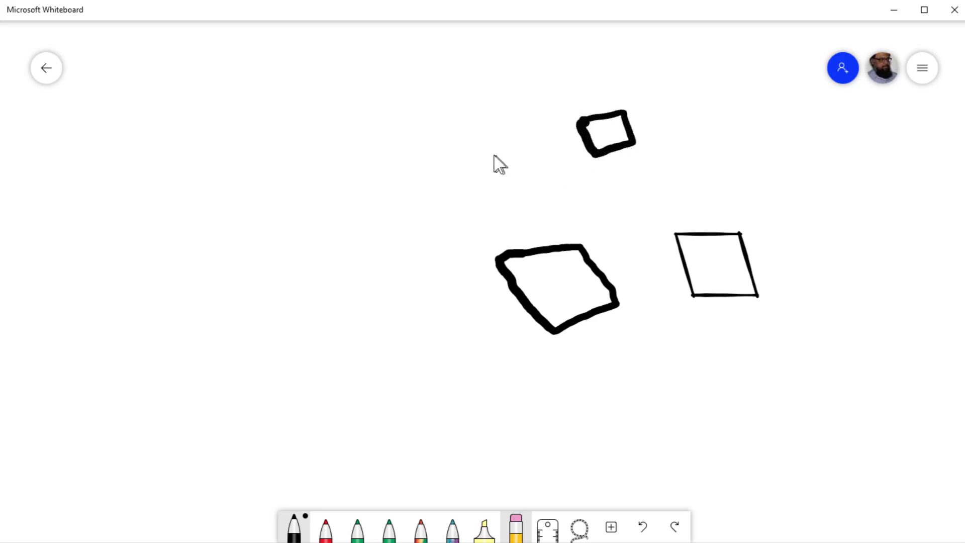
{"action": "mouse_move", "coordinate": [481, 160]}
{"action": "left_mouse_down"}
{"action": "mouse_move", "coordinate": [522, 180]}
{"action": "mouse_move", "coordinate": [497, 152]}
{"action": "mouse_move", "coordinate": [481, 159]}
{"action": "left_mouse_up"}
Step: Turn off Active pen mode in the board settings and return to the canvas
{"action": "left_click", "coordinate": [922, 68]}
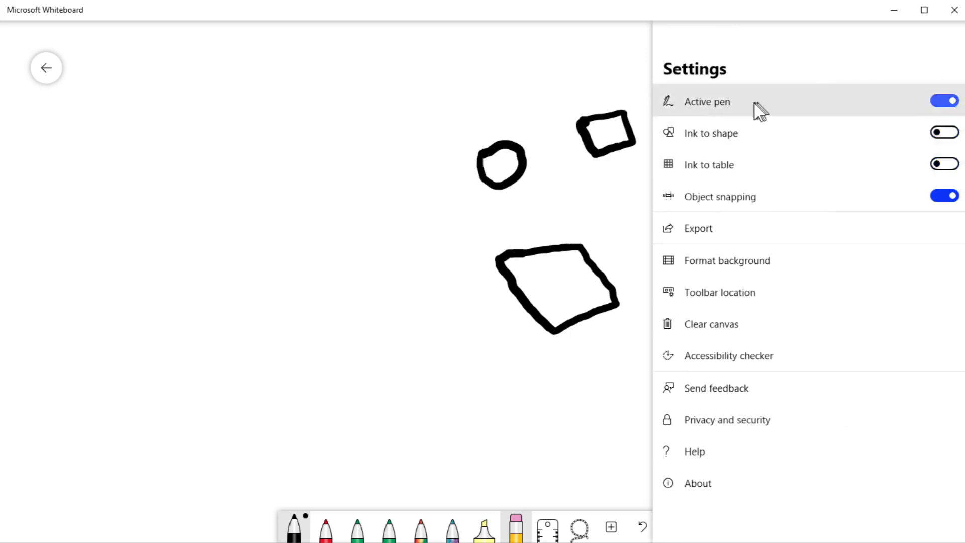
{"action": "left_click", "coordinate": [944, 102]}
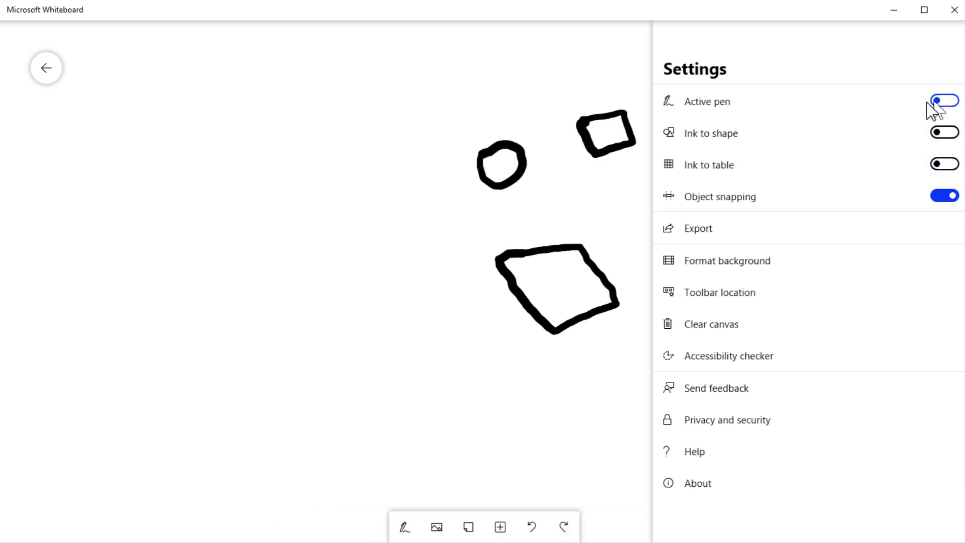
{"action": "left_click", "coordinate": [456, 93]}
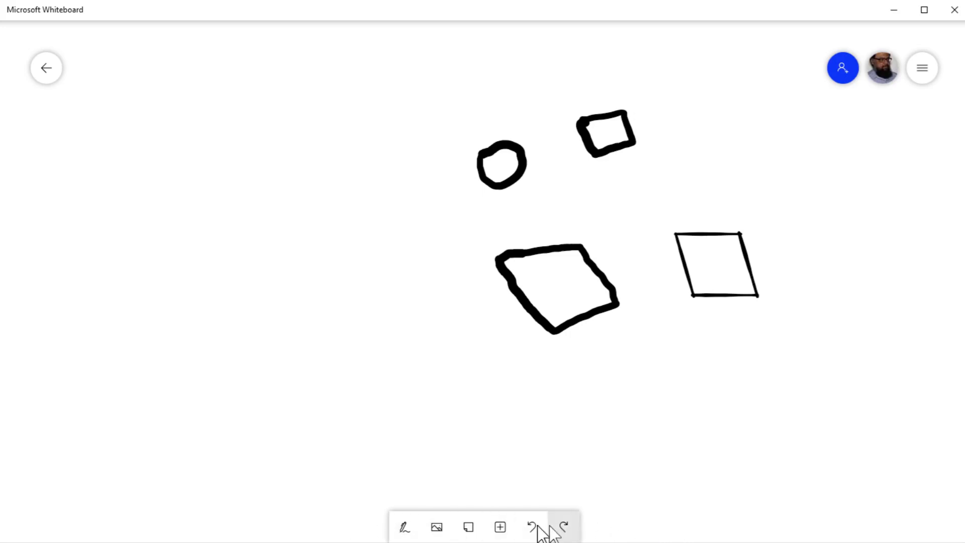
Step: Draw a wavy red pen stroke on the empty area beside the black shapes and finish inking
{"action": "left_click", "coordinate": [406, 530]}
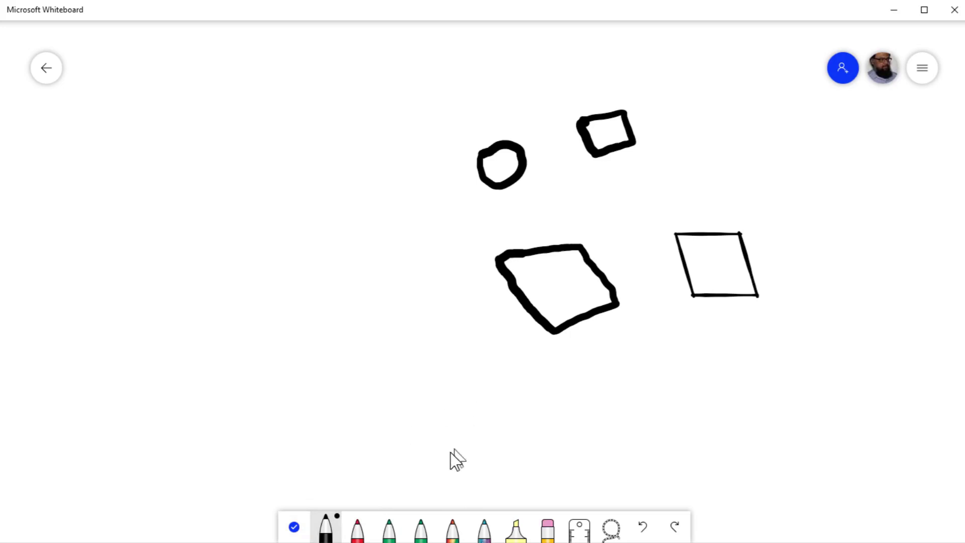
{"action": "left_click", "coordinate": [358, 532]}
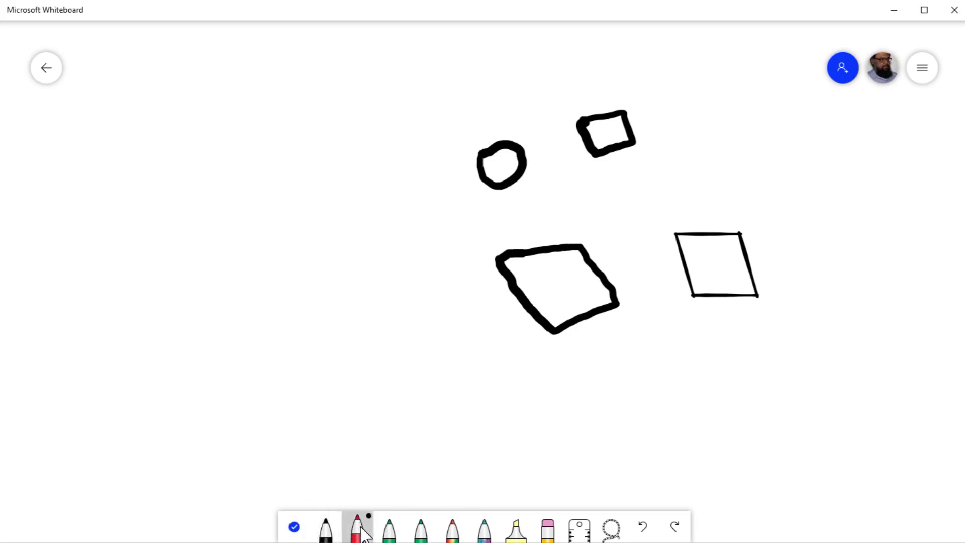
{"action": "mouse_move", "coordinate": [380, 379]}
{"action": "left_mouse_down"}
{"action": "mouse_move", "coordinate": [402, 386]}
{"action": "mouse_move", "coordinate": [375, 416]}
{"action": "mouse_move", "coordinate": [319, 334]}
{"action": "mouse_move", "coordinate": [218, 357]}
{"action": "mouse_move", "coordinate": [229, 283]}
{"action": "left_mouse_up"}
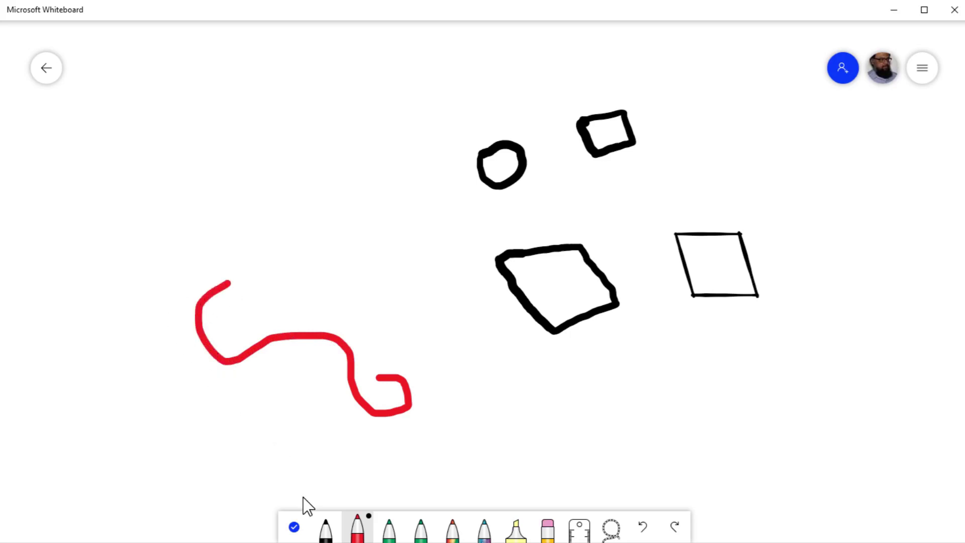
{"action": "left_click", "coordinate": [295, 528]}
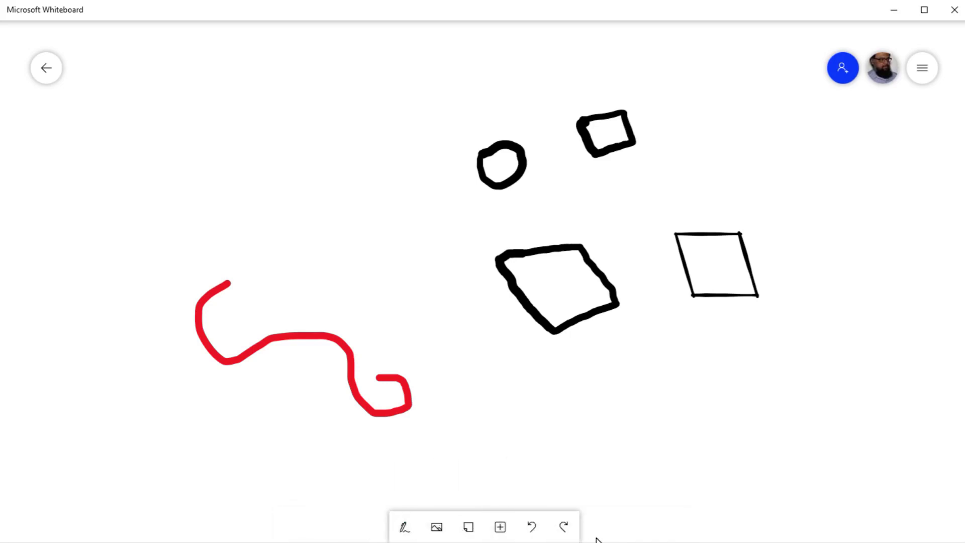
Step: Insert the text "test can be added" and move it to the empty area above the red stroke
{"action": "left_click", "coordinate": [500, 526]}
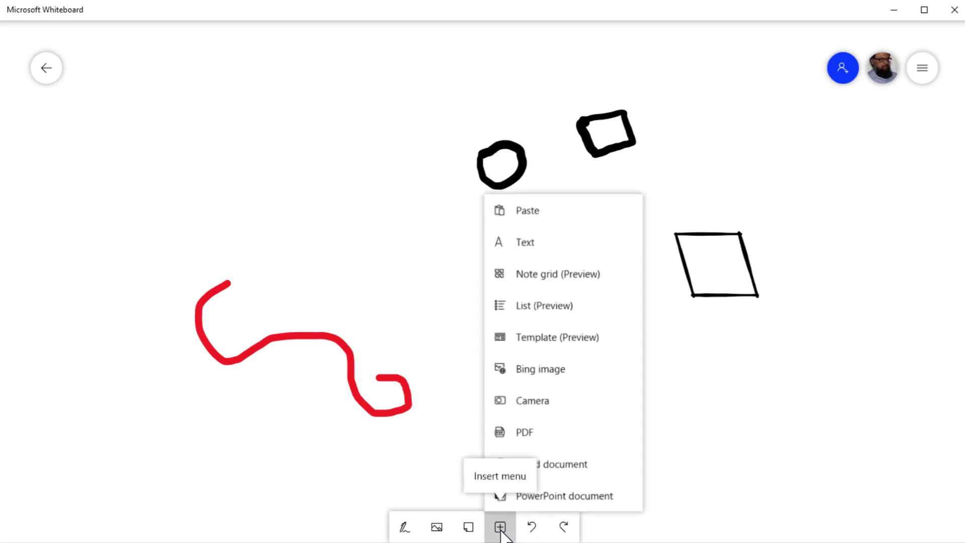
{"action": "left_click", "coordinate": [525, 243]}
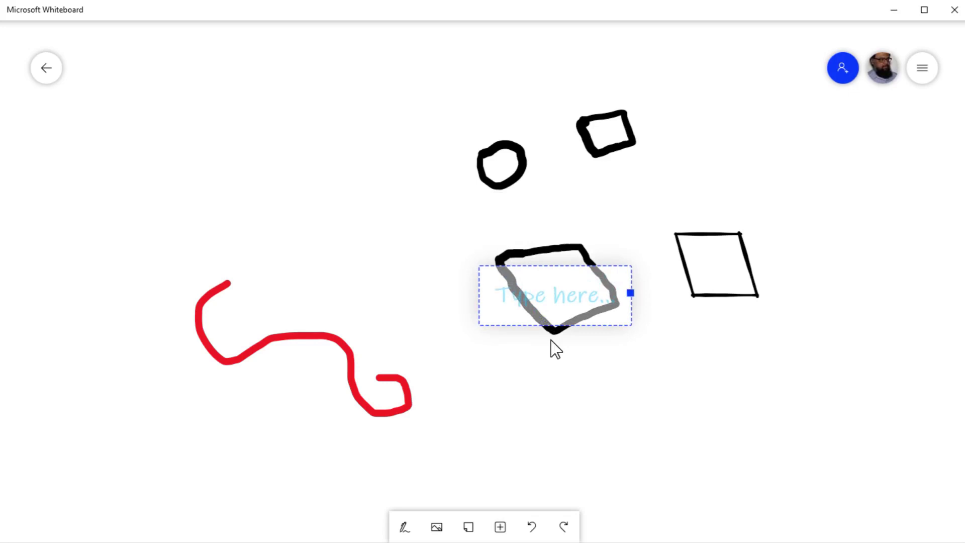
{"action": "type", "text": "test can be added"}
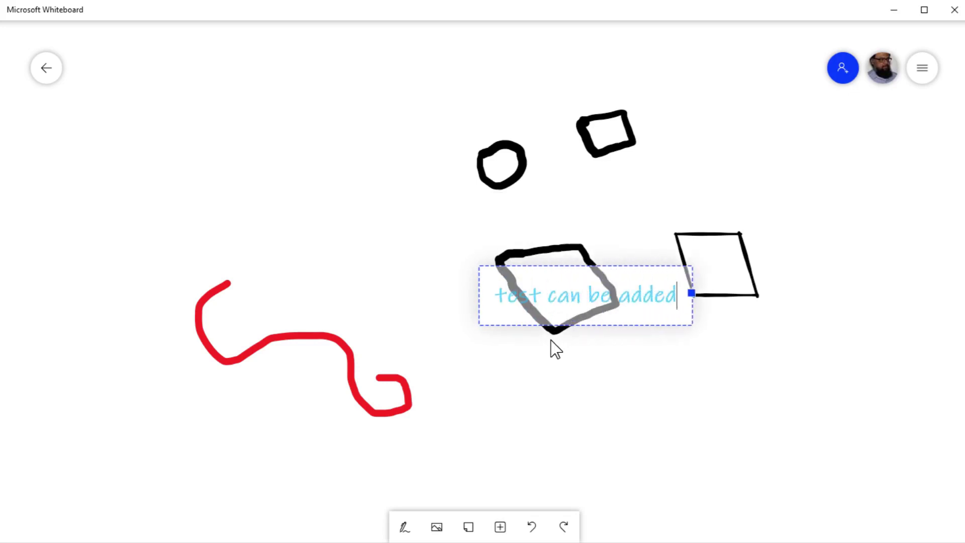
{"action": "left_click", "coordinate": [693, 358]}
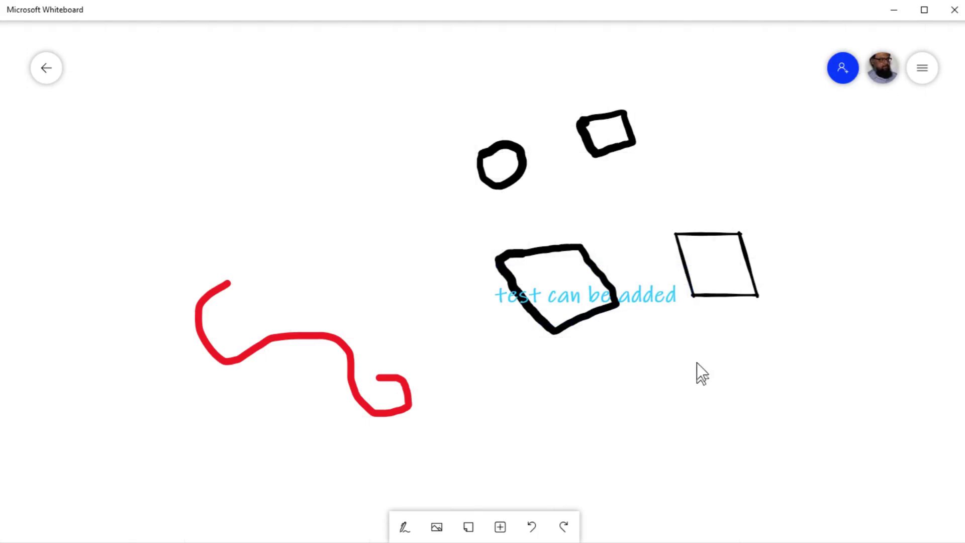
{"action": "left_click", "coordinate": [638, 310]}
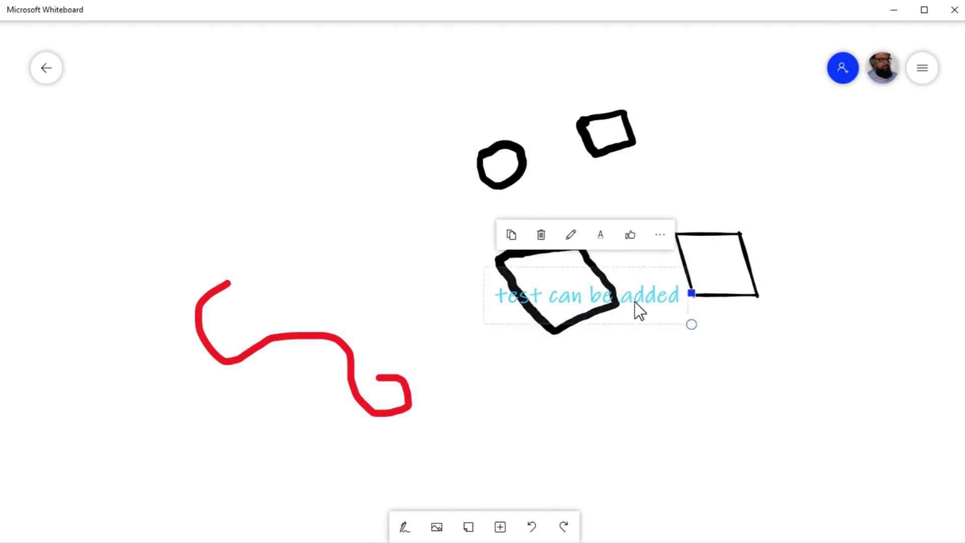
{"action": "left_click_drag", "start_coordinate": [638, 310], "coordinate": [292, 136]}
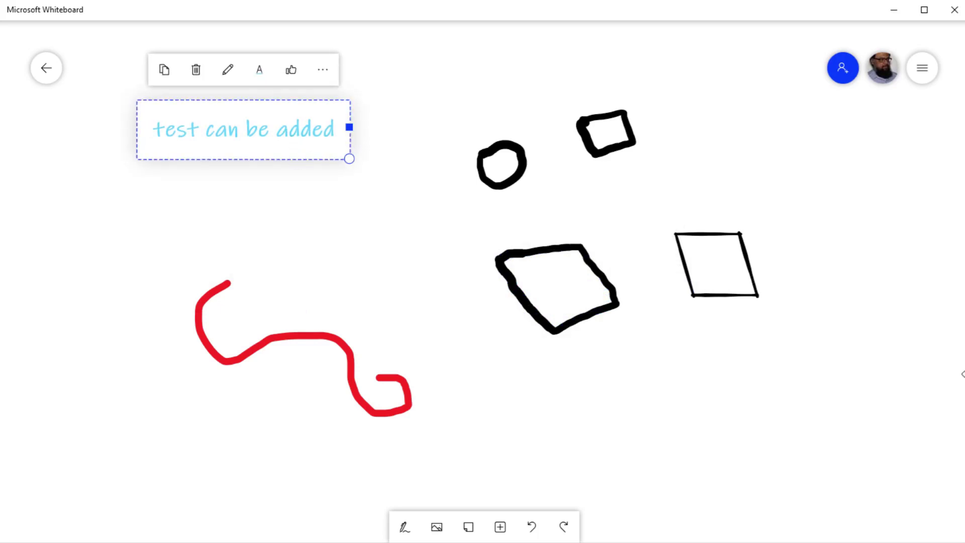
Step: Draw three short diagonal lines and a small zigzag mark in red on the empty area beside the parallelogram
{"action": "left_click", "coordinate": [404, 527]}
{"action": "mouse_move", "coordinate": [878, 387]}
{"action": "left_mouse_down"}
{"action": "mouse_move", "coordinate": [884, 407]}
{"action": "mouse_move", "coordinate": [893, 400]}
{"action": "mouse_move", "coordinate": [882, 391]}
{"action": "mouse_move", "coordinate": [849, 402]}
{"action": "mouse_move", "coordinate": [872, 391]}
{"action": "left_mouse_up"}
{"action": "left_click_drag", "start_coordinate": [823, 259], "coordinate": [861, 240]}
{"action": "left_click_drag", "start_coordinate": [841, 276], "coordinate": [868, 255]}
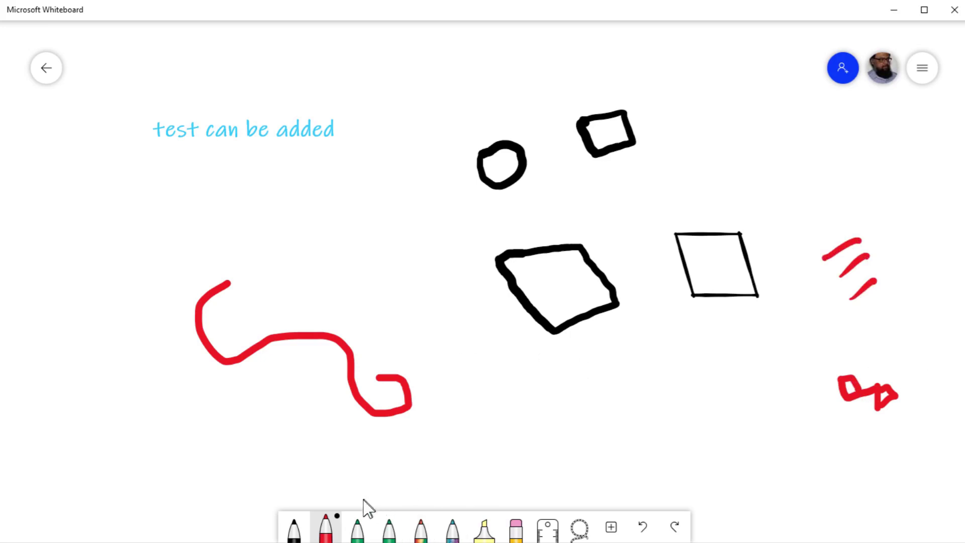
Step: Set the green pen to its thinnest width and write "33" below the parallelogram
{"action": "left_click", "coordinate": [359, 532]}
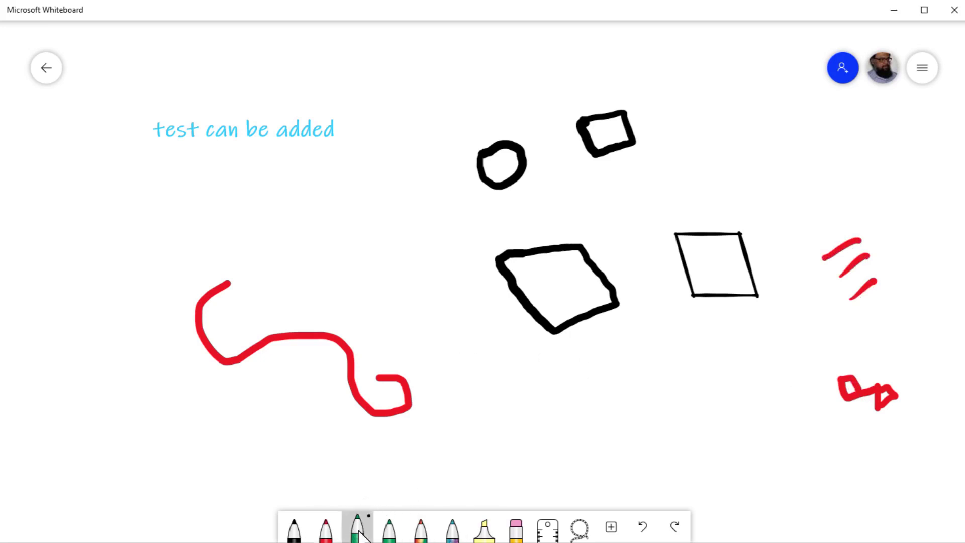
{"action": "left_click", "coordinate": [359, 532]}
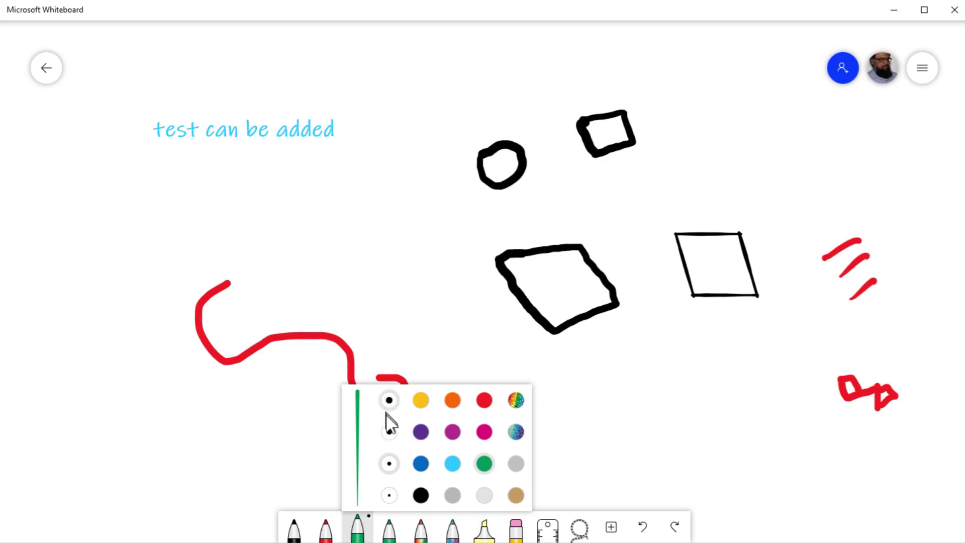
{"action": "left_click", "coordinate": [388, 497]}
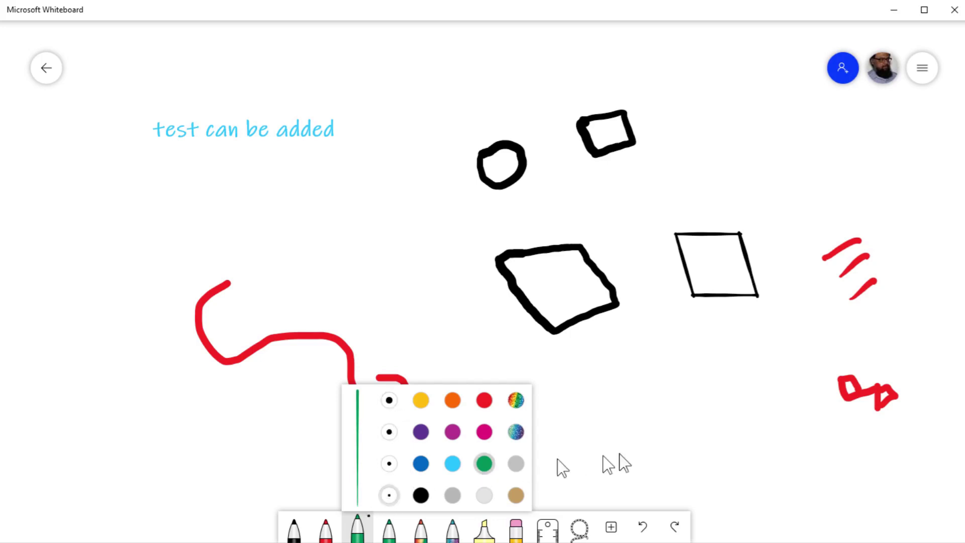
{"action": "left_click_drag", "start_coordinate": [609, 392], "coordinate": [616, 423]}
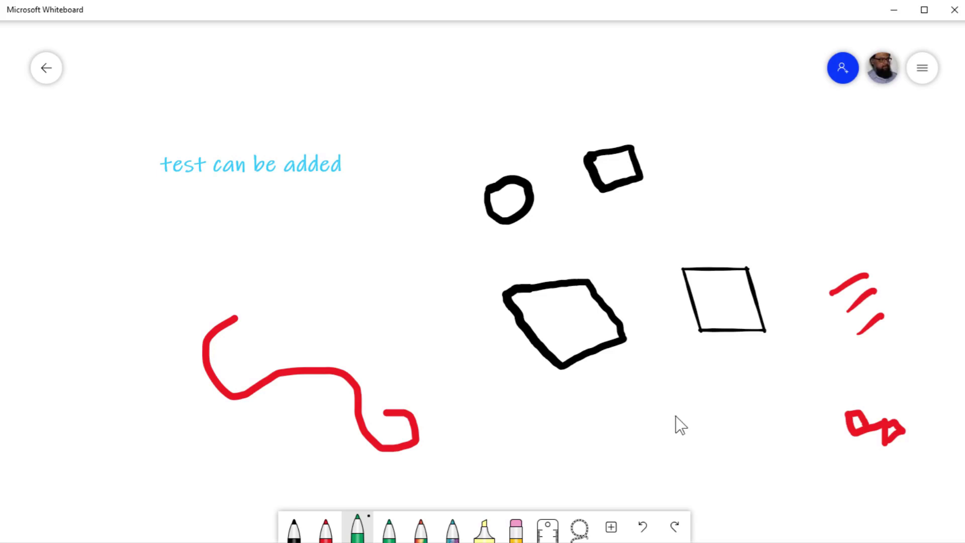
{"action": "left_click_drag", "start_coordinate": [675, 416], "coordinate": [691, 443]}
{"action": "left_click_drag", "start_coordinate": [703, 410], "coordinate": [709, 427]}
Step: Erase the green "33" and the small red marks around the parallelogram
{"action": "left_click", "coordinate": [517, 533]}
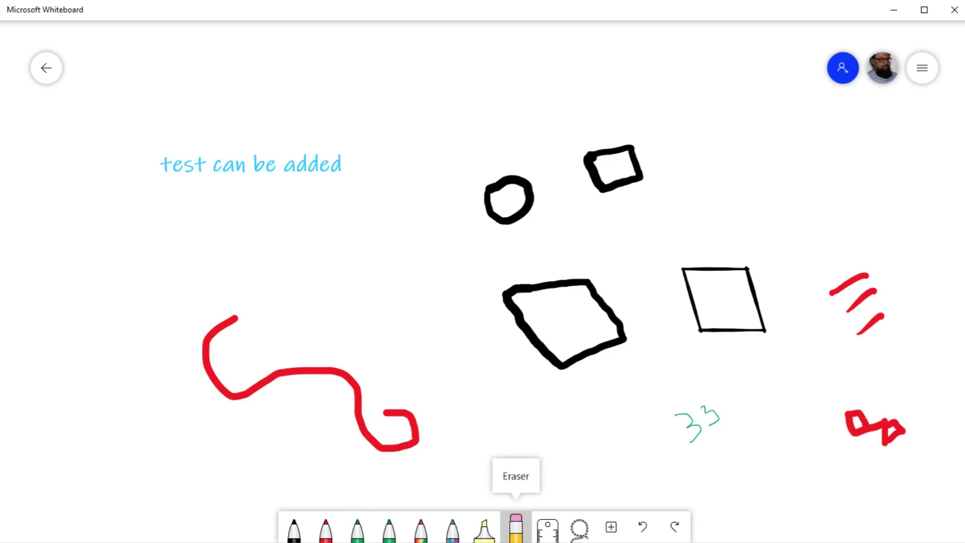
{"action": "mouse_move", "coordinate": [701, 409]}
{"action": "left_mouse_down"}
{"action": "mouse_move", "coordinate": [685, 421]}
{"action": "mouse_move", "coordinate": [692, 442]}
{"action": "mouse_move", "coordinate": [755, 405]}
{"action": "left_mouse_up"}
{"action": "mouse_move", "coordinate": [853, 381]}
{"action": "left_mouse_down"}
{"action": "mouse_move", "coordinate": [840, 426]}
{"action": "mouse_move", "coordinate": [884, 410]}
{"action": "mouse_move", "coordinate": [891, 432]}
{"action": "mouse_move", "coordinate": [903, 422]}
{"action": "mouse_move", "coordinate": [843, 338]}
{"action": "mouse_move", "coordinate": [885, 302]}
{"action": "mouse_move", "coordinate": [850, 291]}
{"action": "left_mouse_up"}
Step: Turn off Active pen mode in the board settings and return to the canvas
{"action": "left_click", "coordinate": [926, 74]}
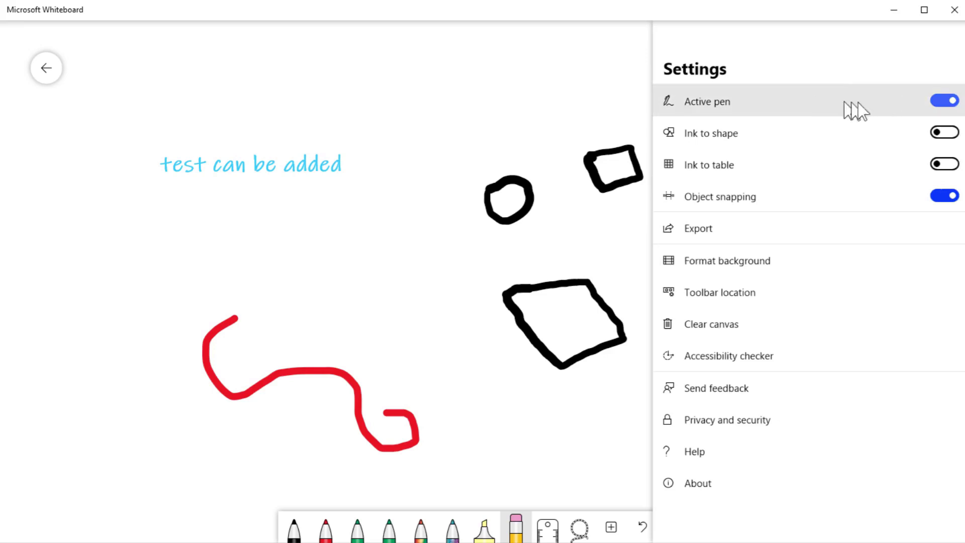
{"action": "left_click", "coordinate": [942, 104]}
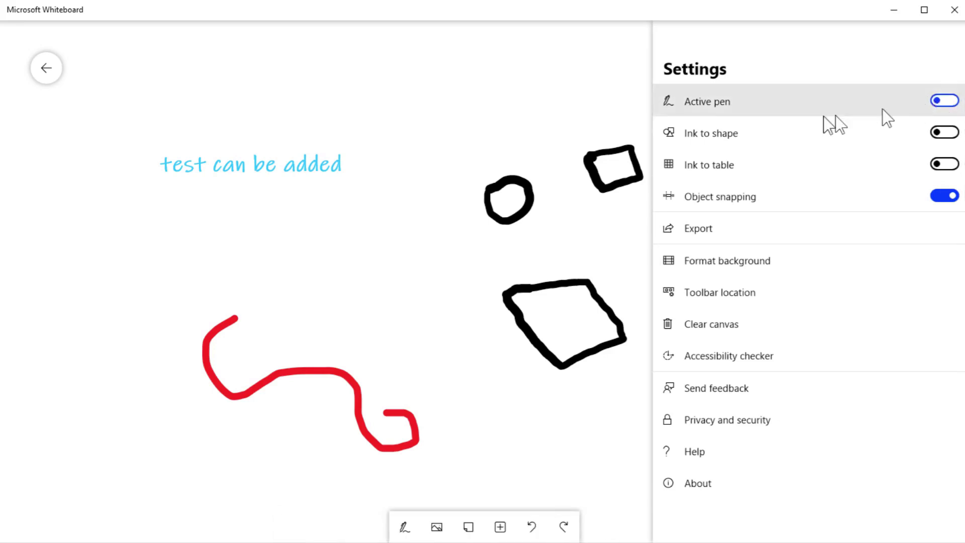
{"action": "left_click", "coordinate": [510, 97]}
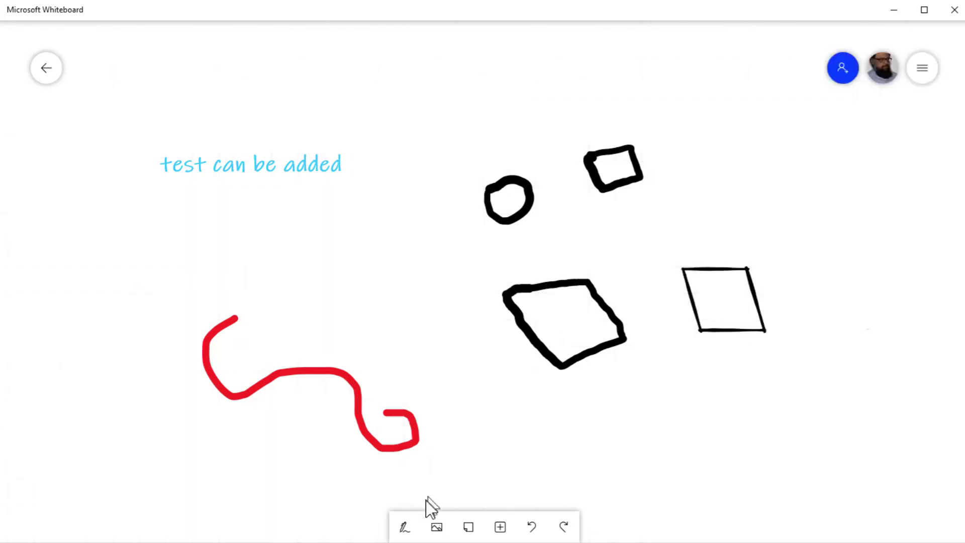
Step: Write "3" and "5" separated by a vertical line in red, above the wavy red stroke
{"action": "left_click", "coordinate": [405, 529]}
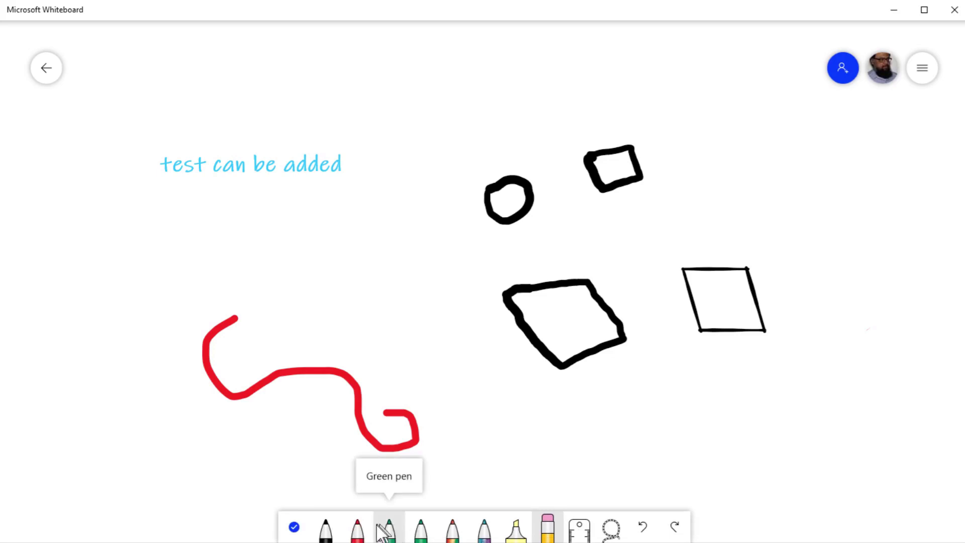
{"action": "left_click", "coordinate": [357, 529]}
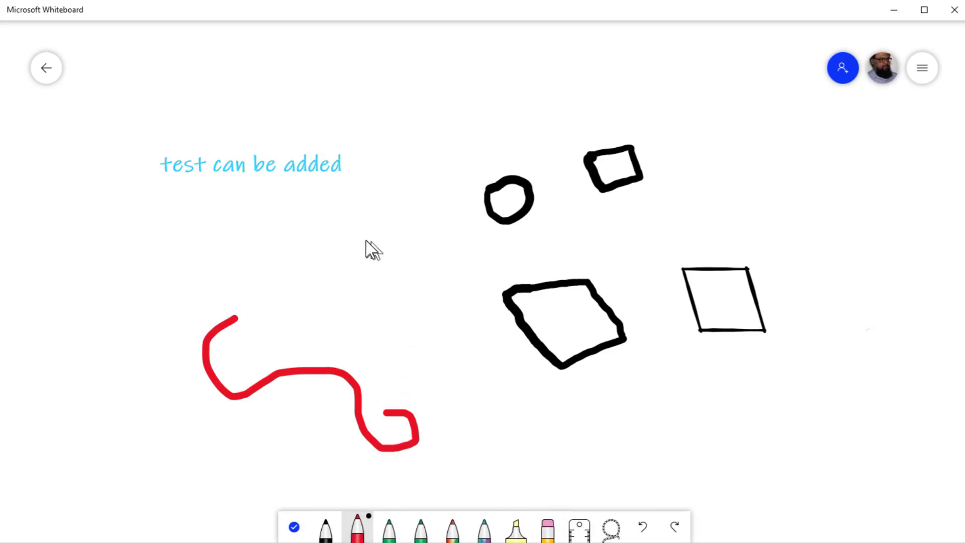
{"action": "mouse_move", "coordinate": [342, 235]}
{"action": "left_mouse_down"}
{"action": "mouse_move", "coordinate": [352, 241]}
{"action": "mouse_move", "coordinate": [340, 265]}
{"action": "left_mouse_up"}
{"action": "left_click_drag", "start_coordinate": [345, 299], "coordinate": [330, 297]}
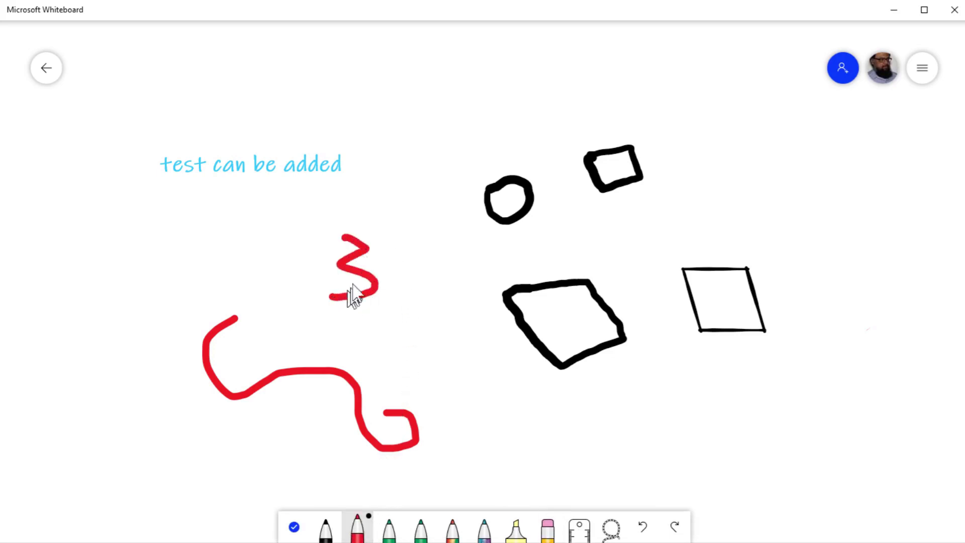
{"action": "left_click_drag", "start_coordinate": [387, 222], "coordinate": [379, 356]}
{"action": "mouse_move", "coordinate": [404, 267]}
{"action": "left_mouse_down"}
{"action": "mouse_move", "coordinate": [417, 294]}
{"action": "mouse_move", "coordinate": [411, 285]}
{"action": "mouse_move", "coordinate": [437, 261]}
{"action": "left_mouse_up"}
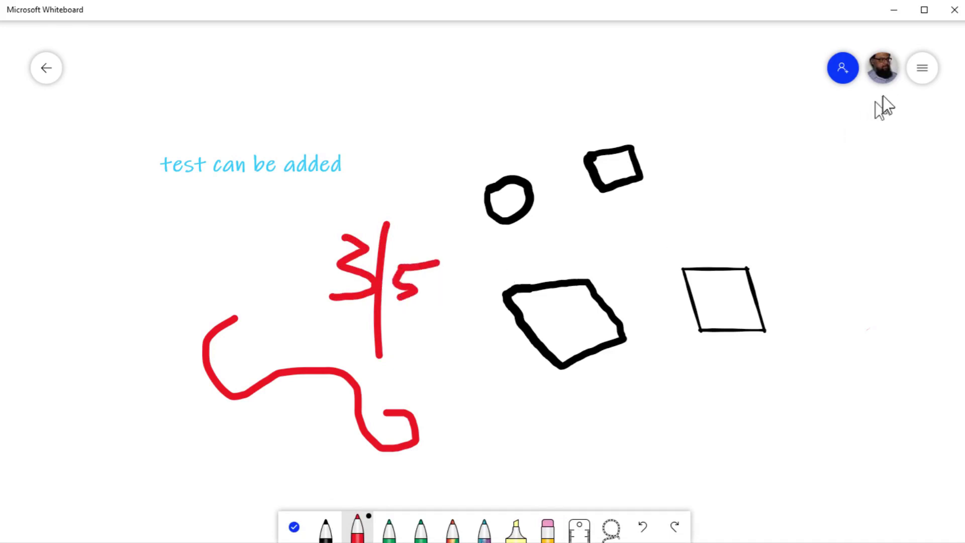
Step: Turn on Active pen and Ink to shape in the board settings and return to the canvas
{"action": "left_click", "coordinate": [923, 73]}
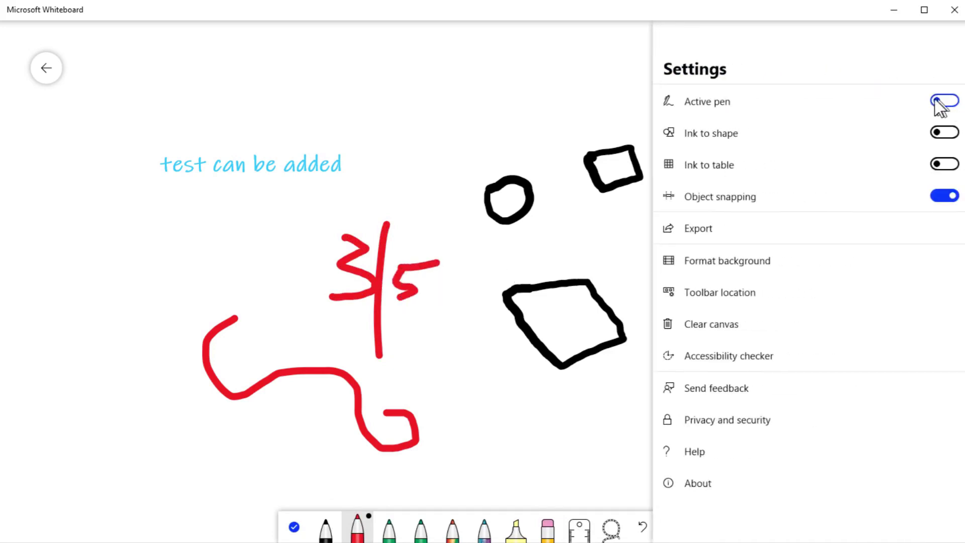
{"action": "key", "text": "Escape"}
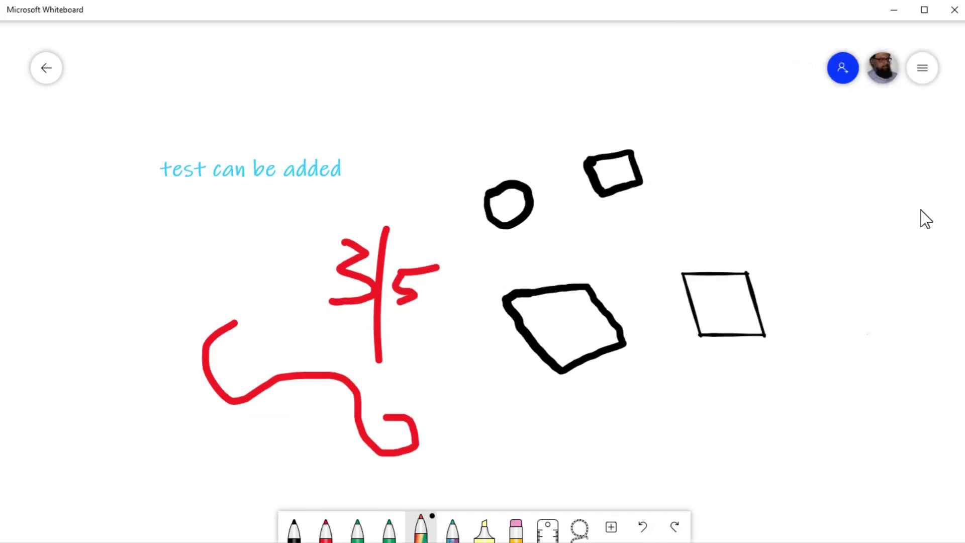
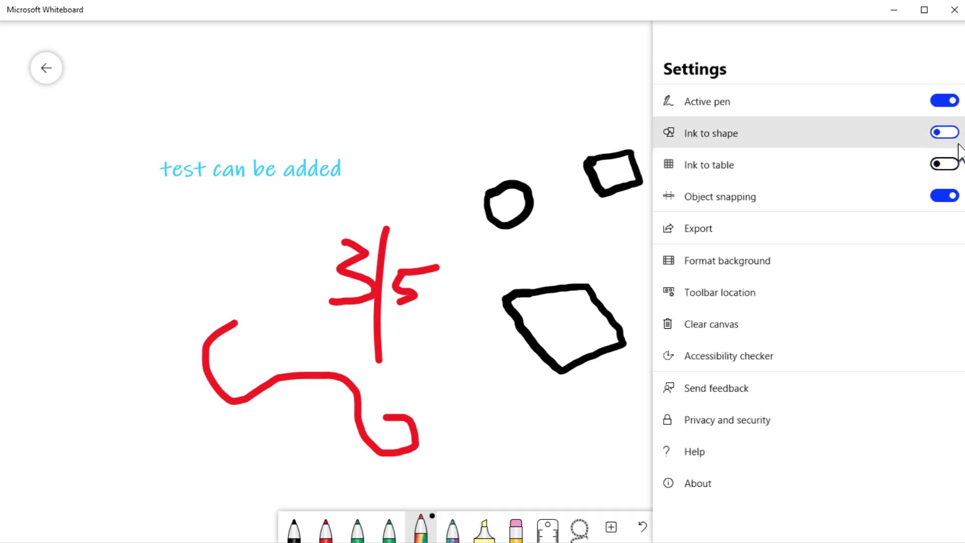
{"action": "left_click", "coordinate": [954, 135]}
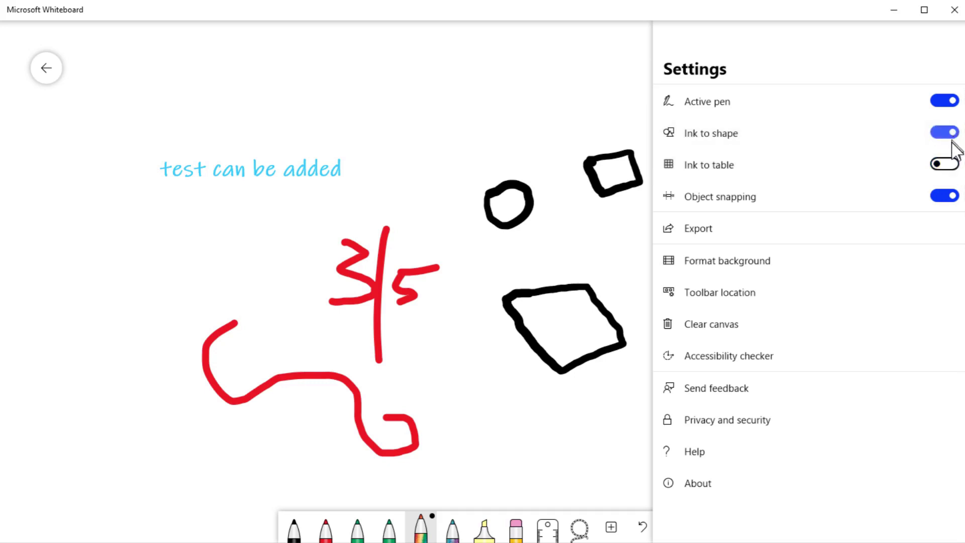
{"action": "left_click", "coordinate": [938, 166]}
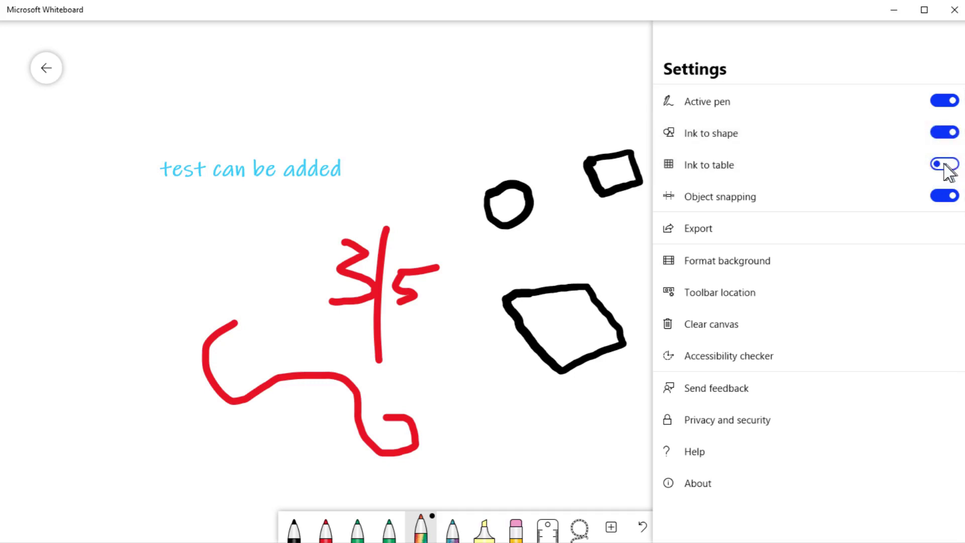
{"action": "key", "text": "Escape"}
Step: Draw a black rectangle above the parallelogram and a horizontal line across its middle
{"action": "left_click", "coordinate": [294, 528]}
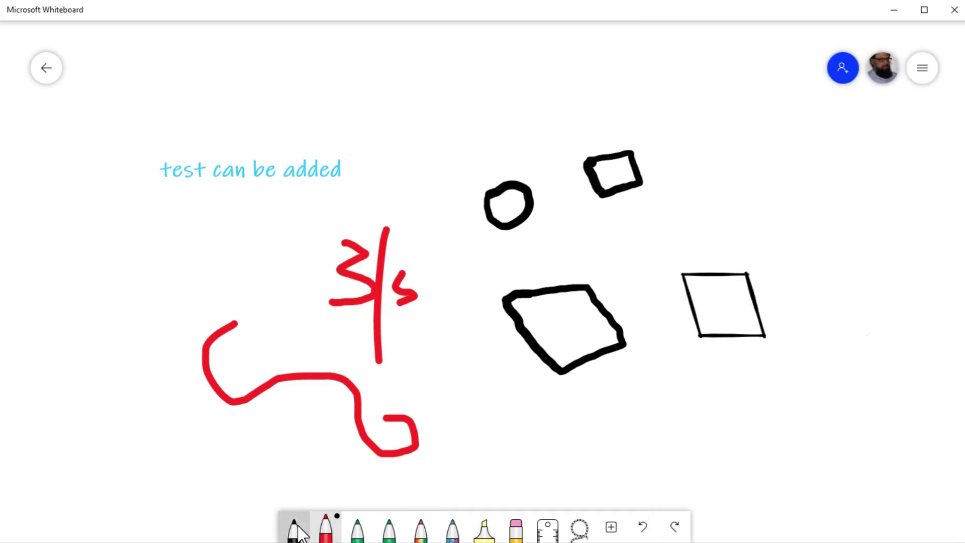
{"action": "mouse_move", "coordinate": [749, 142]}
{"action": "left_mouse_down"}
{"action": "mouse_move", "coordinate": [794, 144]}
{"action": "mouse_move", "coordinate": [801, 194]}
{"action": "mouse_move", "coordinate": [729, 202]}
{"action": "mouse_move", "coordinate": [711, 152]}
{"action": "mouse_move", "coordinate": [751, 141]}
{"action": "left_mouse_up"}
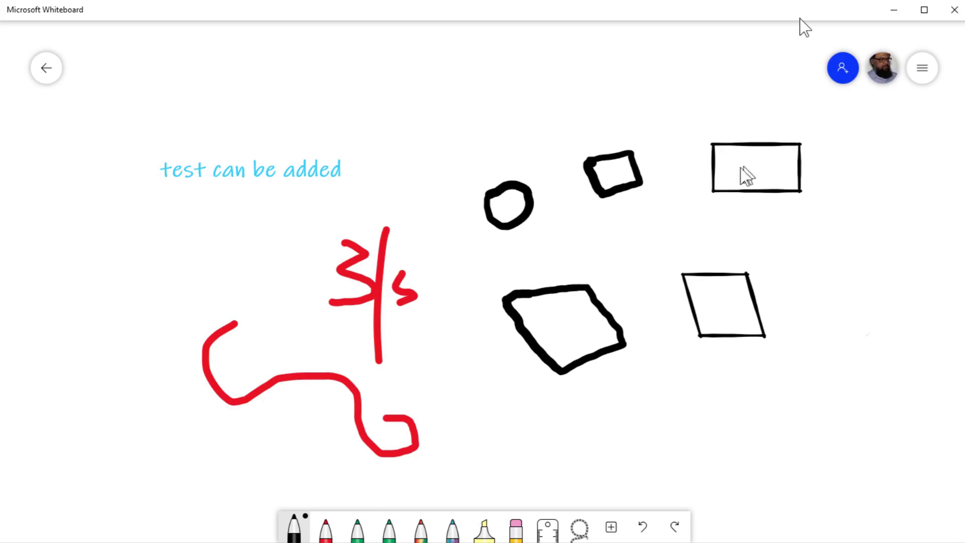
{"action": "left_click_drag", "start_coordinate": [711, 170], "coordinate": [801, 169]}
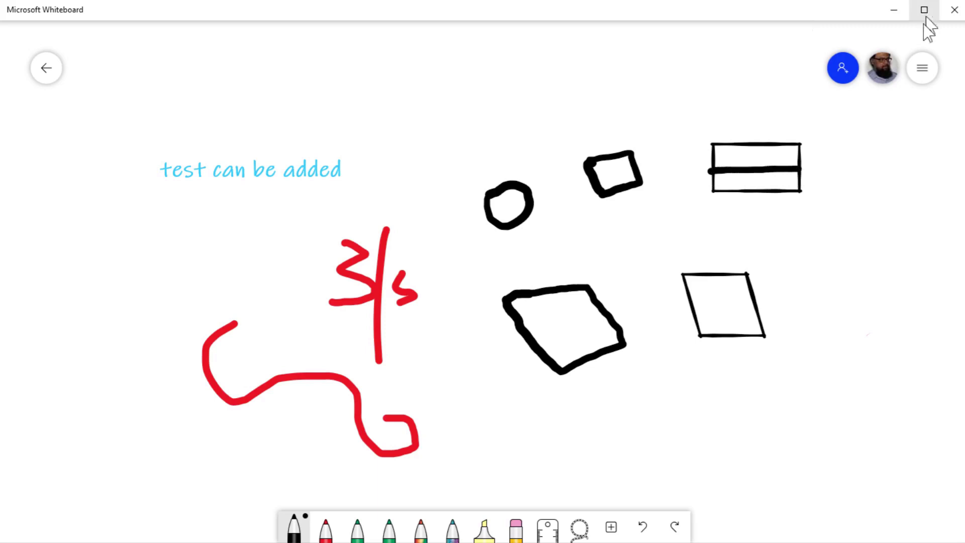
Step: Turn on Ink to table and draw a one-column, two-row black table above the red "3|5"
{"action": "left_click", "coordinate": [922, 68]}
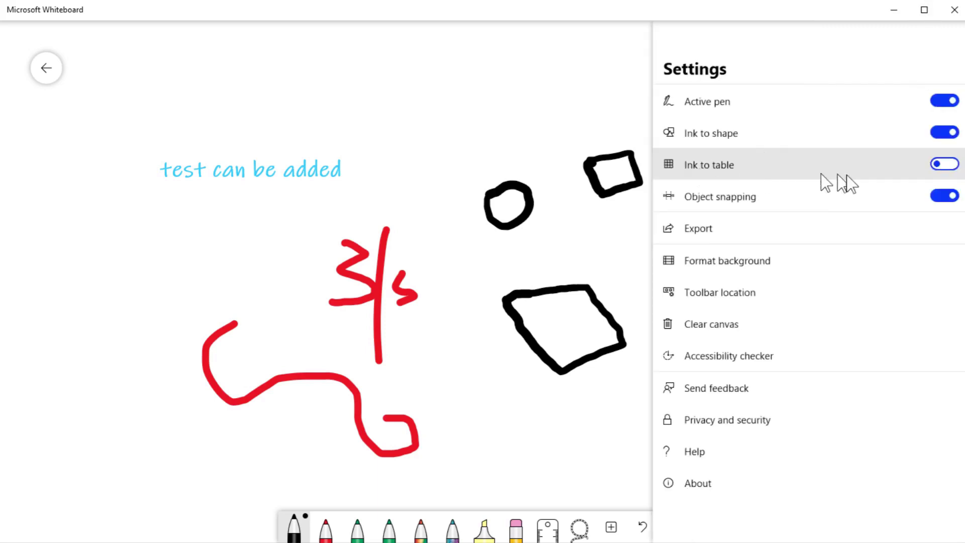
{"action": "left_click", "coordinate": [949, 168]}
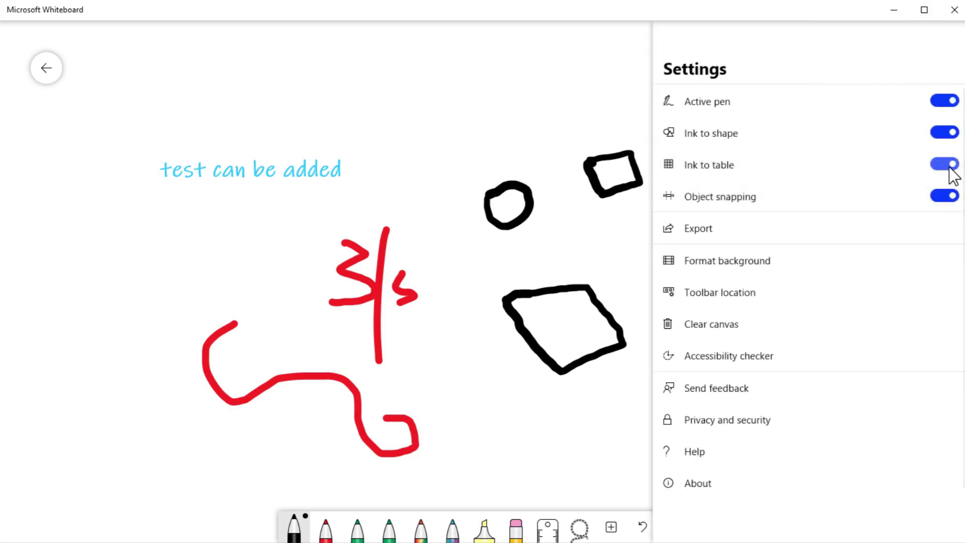
{"action": "left_click", "coordinate": [506, 122]}
{"action": "mouse_move", "coordinate": [347, 81]}
{"action": "left_mouse_down"}
{"action": "mouse_move", "coordinate": [453, 78]}
{"action": "mouse_move", "coordinate": [457, 96]}
{"action": "mouse_move", "coordinate": [395, 127]}
{"action": "mouse_move", "coordinate": [350, 91]}
{"action": "mouse_move", "coordinate": [365, 101]}
{"action": "mouse_move", "coordinate": [428, 99]}
{"action": "left_mouse_up"}
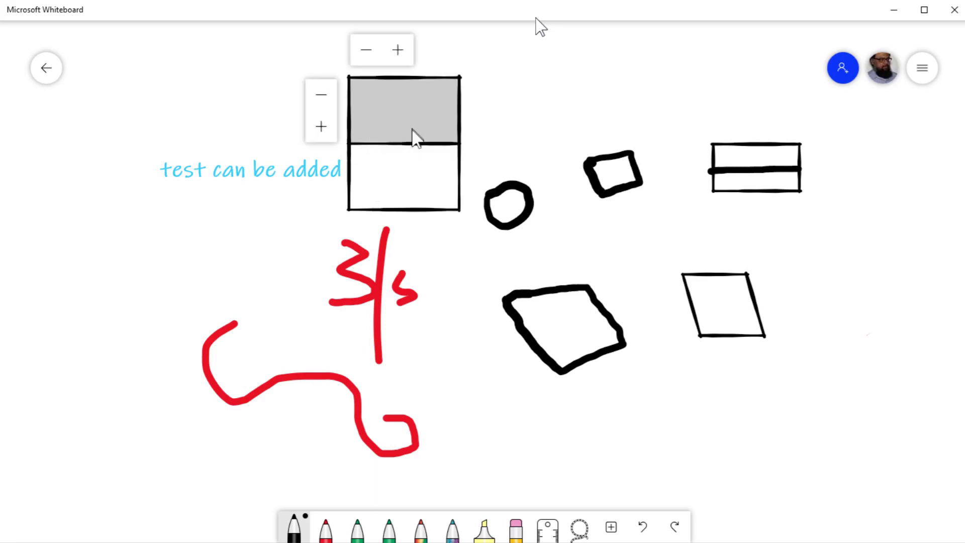
Step: Add a third row to the table and draw three horizontal lines and one vertical line in its middle row
{"action": "left_click", "coordinate": [322, 128]}
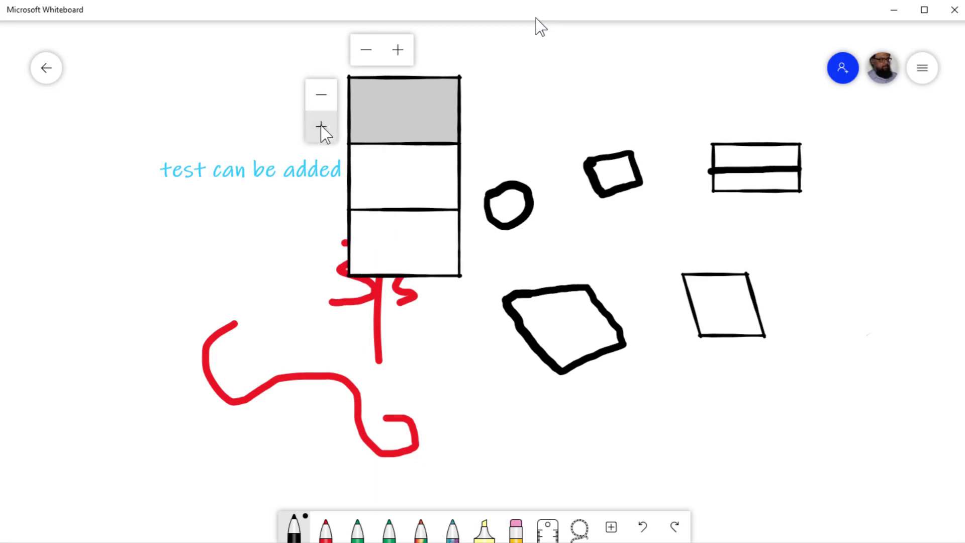
{"action": "left_click_drag", "start_coordinate": [348, 177], "coordinate": [462, 175]}
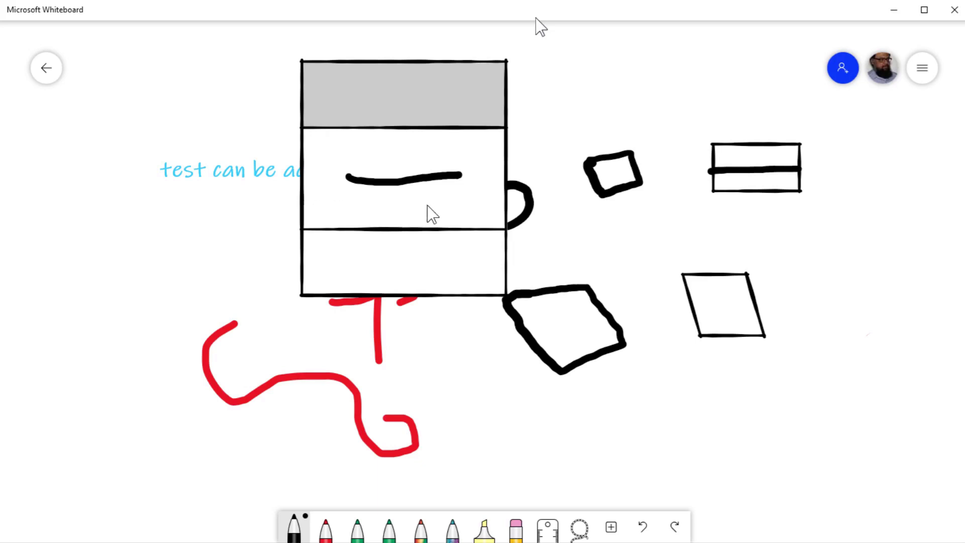
{"action": "left_click_drag", "start_coordinate": [422, 202], "coordinate": [585, 194]}
{"action": "left_click_drag", "start_coordinate": [446, 227], "coordinate": [338, 234]}
{"action": "left_click_drag", "start_coordinate": [475, 222], "coordinate": [476, 338]}
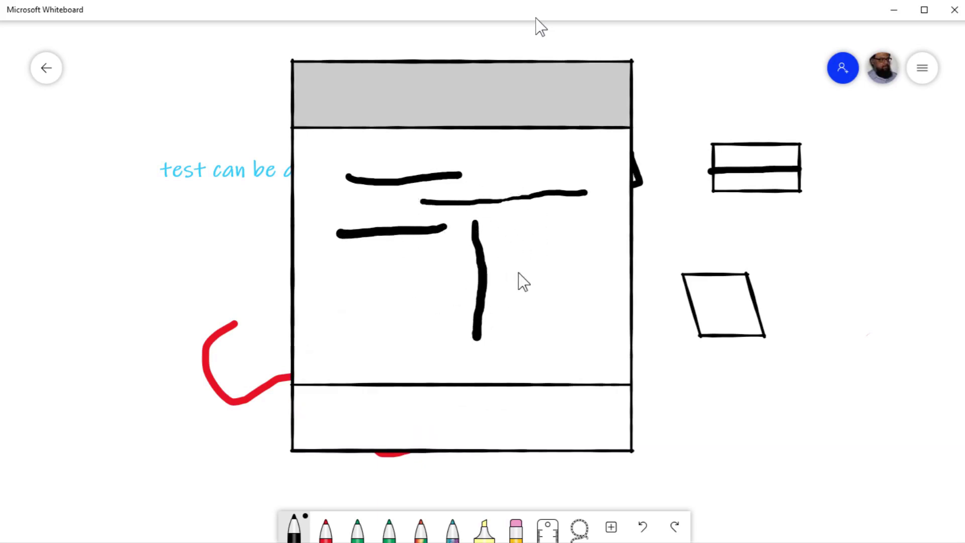
Step: Look at the Object snapping option in the board settings and return to the canvas
{"action": "left_click", "coordinate": [922, 67]}
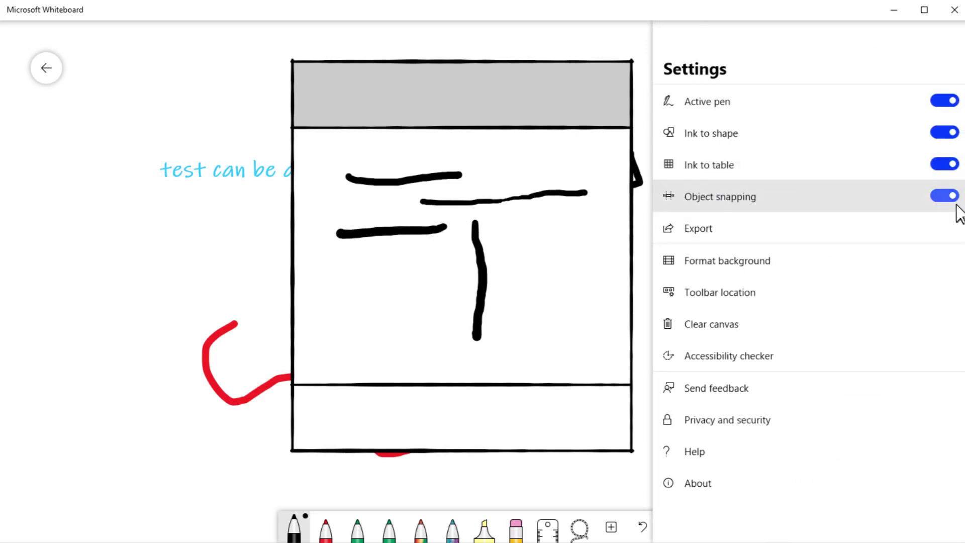
{"action": "left_click", "coordinate": [267, 242]}
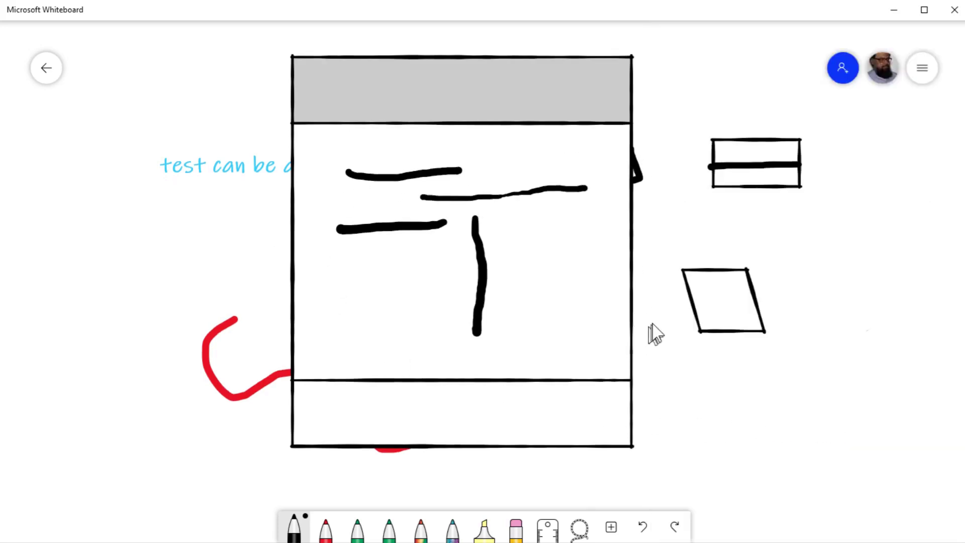
Step: Clear all drawings and text from the whiteboard canvas
{"action": "mouse_move", "coordinate": [743, 370]}
{"action": "left_mouse_down"}
{"action": "mouse_move", "coordinate": [655, 336]}
{"action": "mouse_move", "coordinate": [545, 258]}
{"action": "mouse_move", "coordinate": [438, 201]}
{"action": "left_mouse_up"}
{"action": "left_click_drag", "start_coordinate": [686, 372], "coordinate": [504, 240]}
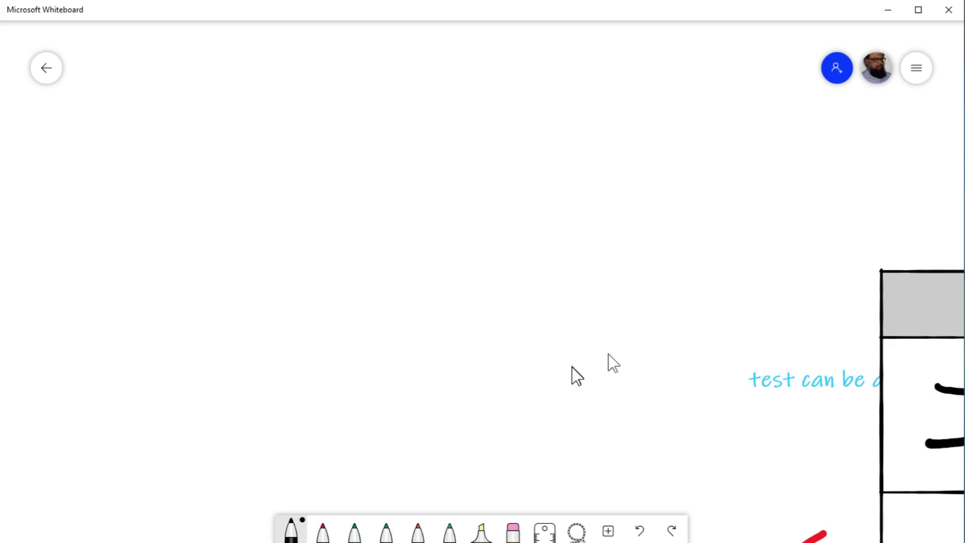
{"action": "left_click", "coordinate": [519, 534]}
{"action": "left_click", "coordinate": [518, 536]}
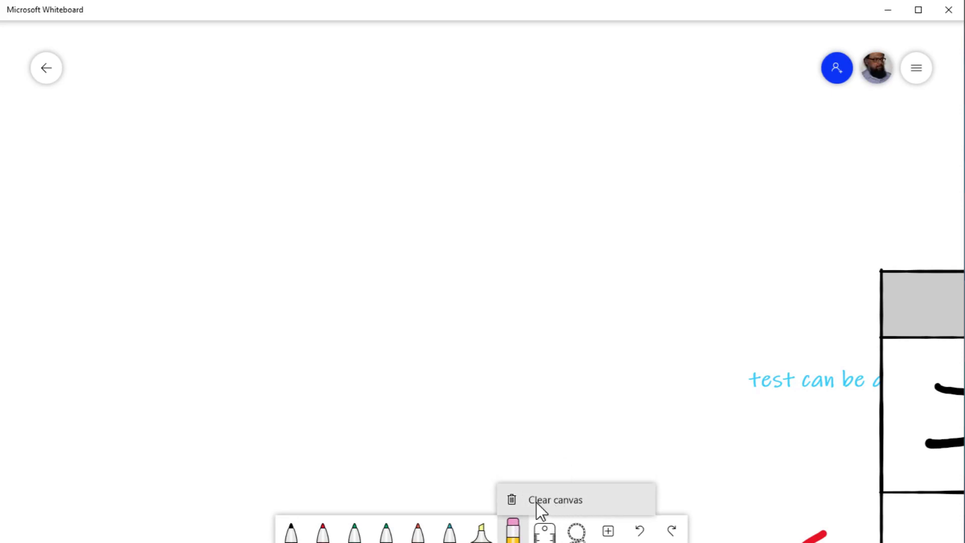
{"action": "left_click", "coordinate": [570, 501]}
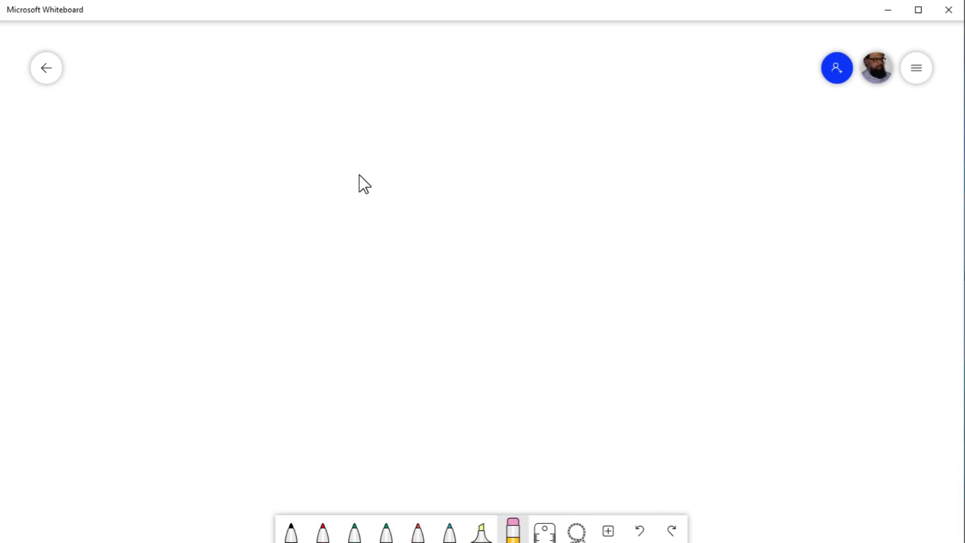
Step: Draw a parallelogram and a circle to its right with the black pen, using Ink to shape
{"action": "left_click", "coordinate": [386, 530]}
{"action": "left_click", "coordinate": [289, 535]}
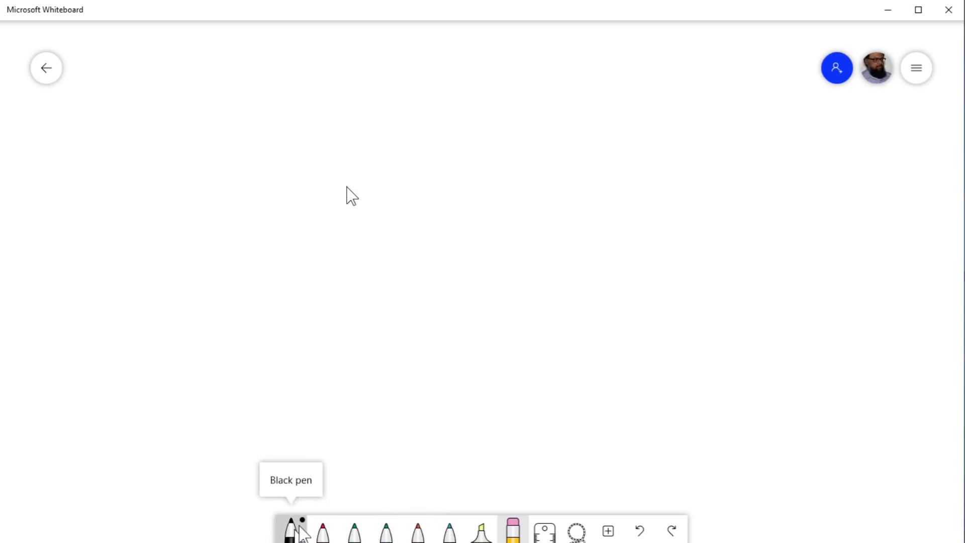
{"action": "mouse_move", "coordinate": [364, 161]}
{"action": "left_mouse_down"}
{"action": "mouse_move", "coordinate": [433, 162]}
{"action": "mouse_move", "coordinate": [439, 172]}
{"action": "mouse_move", "coordinate": [424, 205]}
{"action": "mouse_move", "coordinate": [363, 159]}
{"action": "left_mouse_up"}
{"action": "mouse_move", "coordinate": [512, 155]}
{"action": "left_mouse_down"}
{"action": "mouse_move", "coordinate": [496, 190]}
{"action": "mouse_move", "coordinate": [545, 177]}
{"action": "mouse_move", "coordinate": [508, 166]}
{"action": "left_mouse_up"}
Step: Move the circle to the left side of the parallelogram, aligned with it by the snapping guides
{"action": "left_click", "coordinate": [528, 192]}
{"action": "mouse_move", "coordinate": [501, 182]}
{"action": "left_mouse_down"}
{"action": "mouse_move", "coordinate": [504, 155]}
{"action": "mouse_move", "coordinate": [495, 197]}
{"action": "mouse_move", "coordinate": [495, 186]}
{"action": "left_mouse_up"}
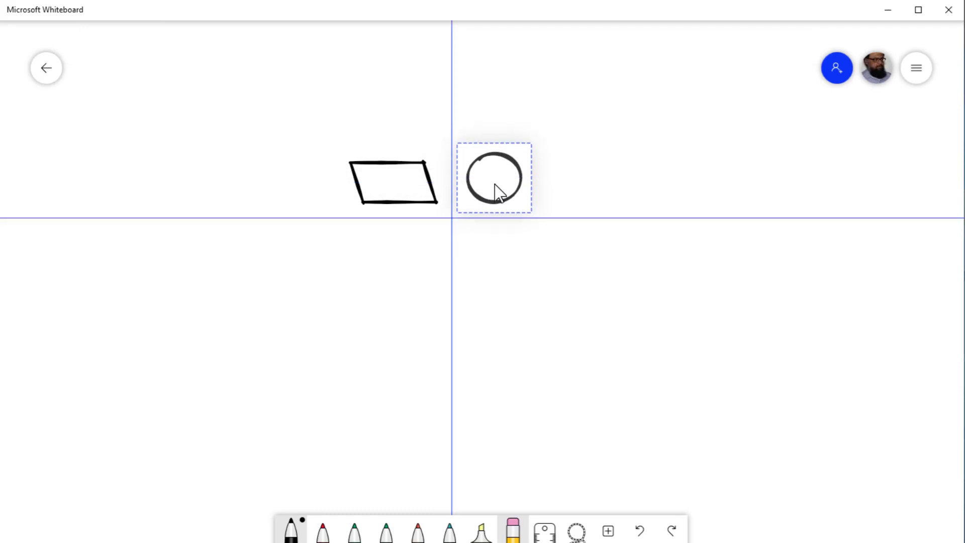
{"action": "left_click_drag", "start_coordinate": [495, 184], "coordinate": [273, 174]}
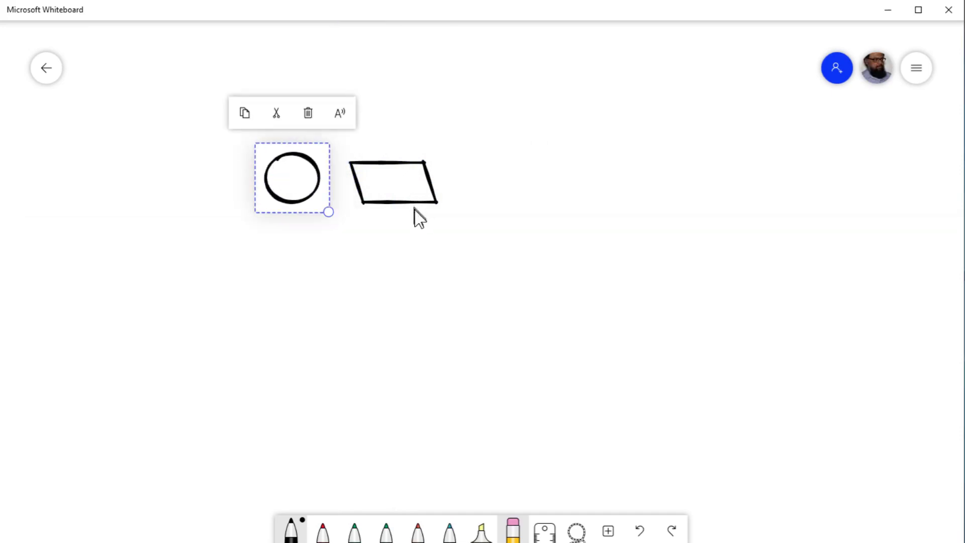
Step: Duplicate the circle and enlarge the copy to about three times its size, centred on the original circle
{"action": "left_click", "coordinate": [244, 115]}
{"action": "key", "text": "ctrl+v"}
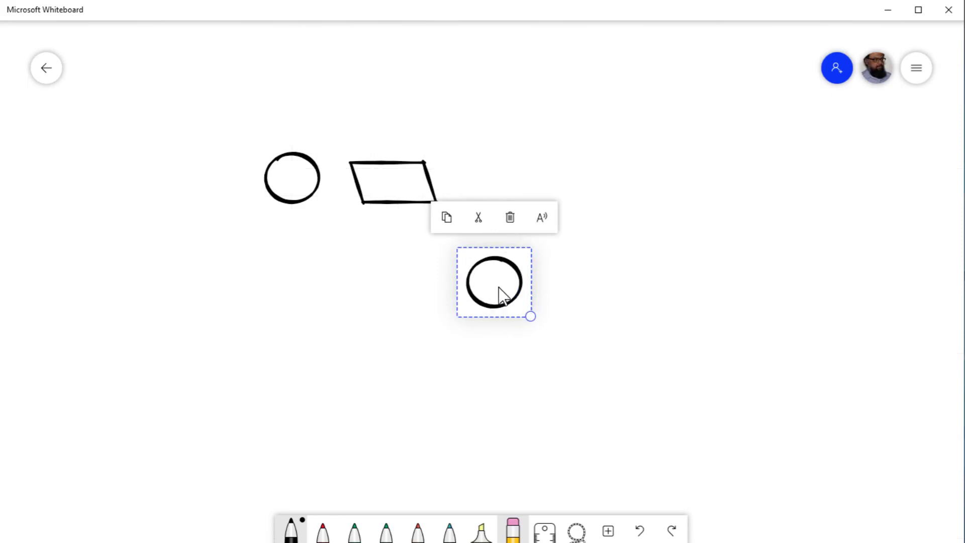
{"action": "left_click_drag", "start_coordinate": [499, 285], "coordinate": [301, 181]}
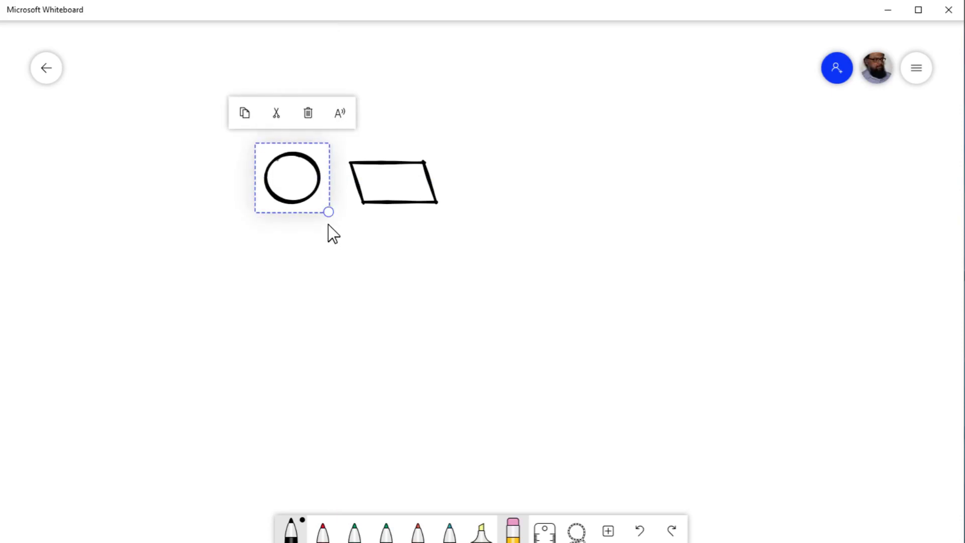
{"action": "left_click_drag", "start_coordinate": [330, 211], "coordinate": [395, 275]}
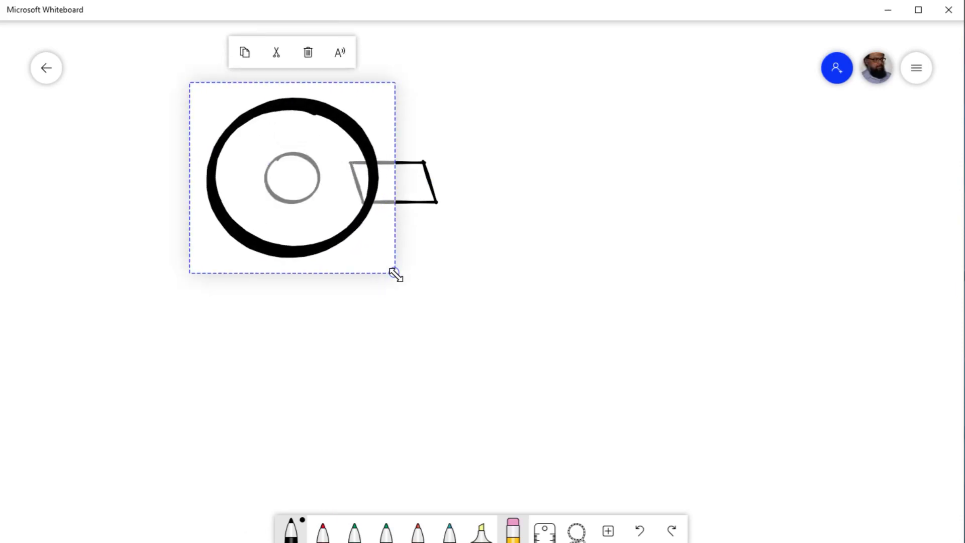
{"action": "mouse_move", "coordinate": [358, 249]}
{"action": "left_mouse_down"}
{"action": "mouse_move", "coordinate": [326, 240]}
{"action": "mouse_move", "coordinate": [370, 253]}
{"action": "left_mouse_up"}
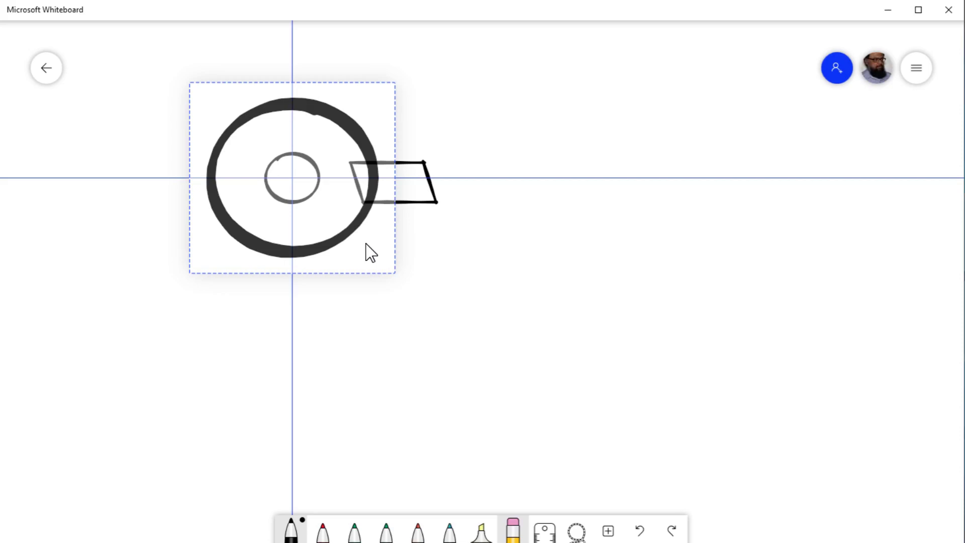
Step: Look at the board's Export formats in the settings and return to the settings list
{"action": "left_click", "coordinate": [916, 67]}
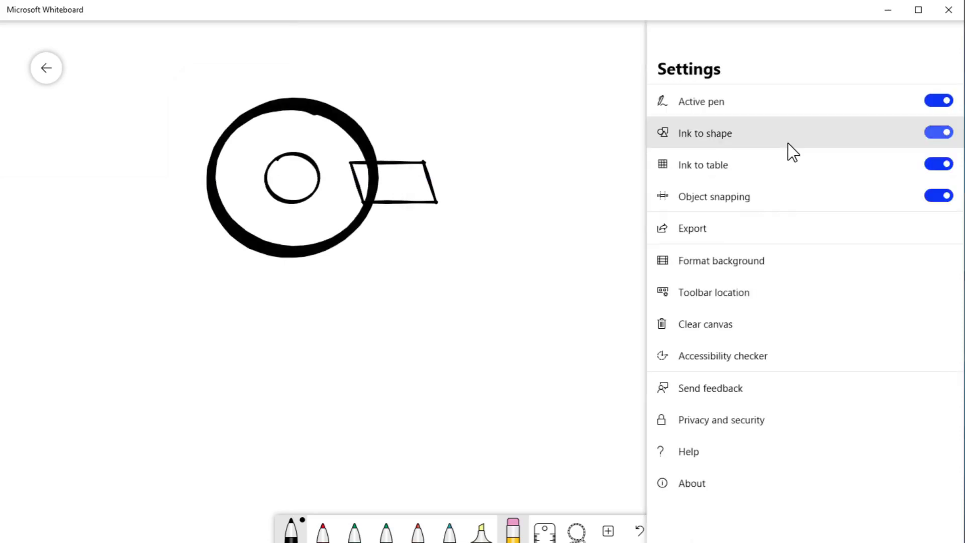
{"action": "left_click", "coordinate": [693, 232]}
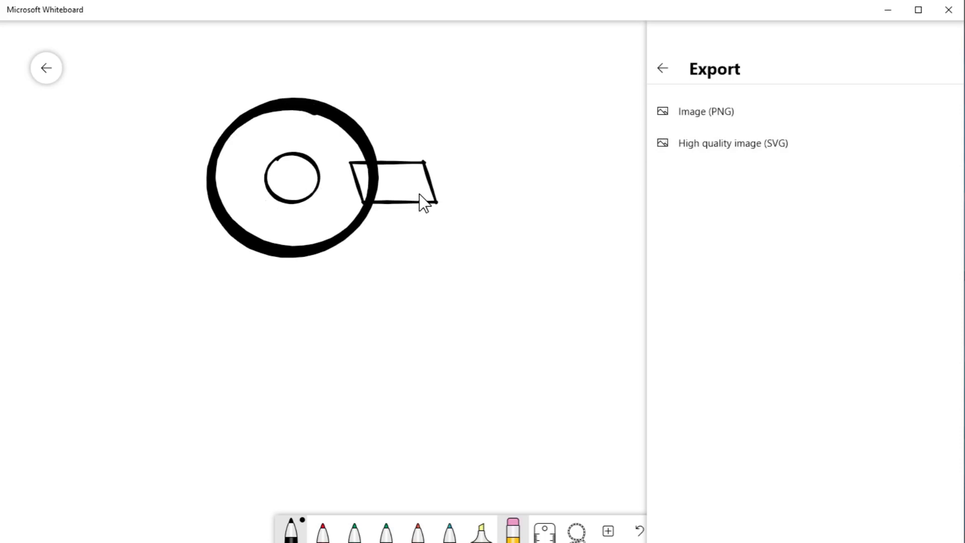
{"action": "left_click", "coordinate": [662, 70]}
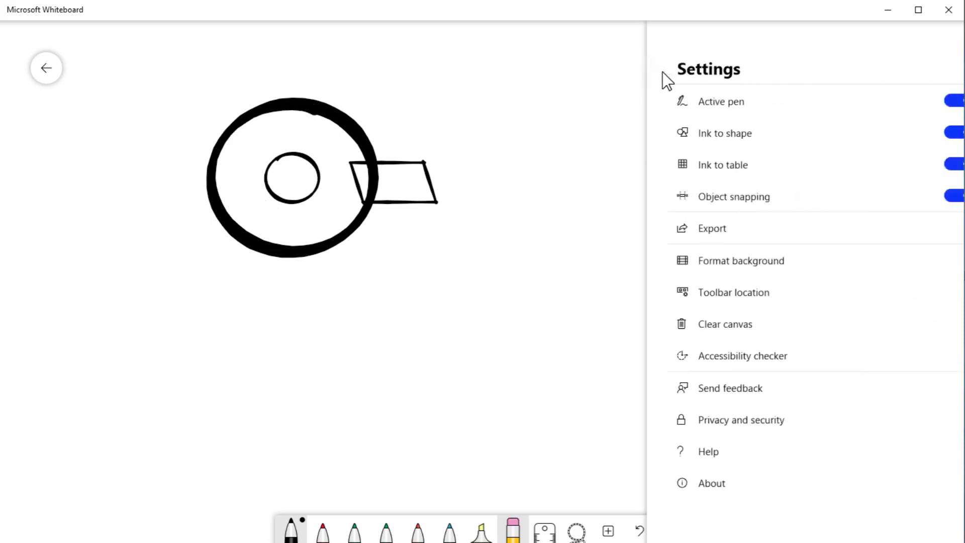
Step: Try the Left toolbar location, then set it to Right and return to the canvas
{"action": "left_click", "coordinate": [701, 301]}
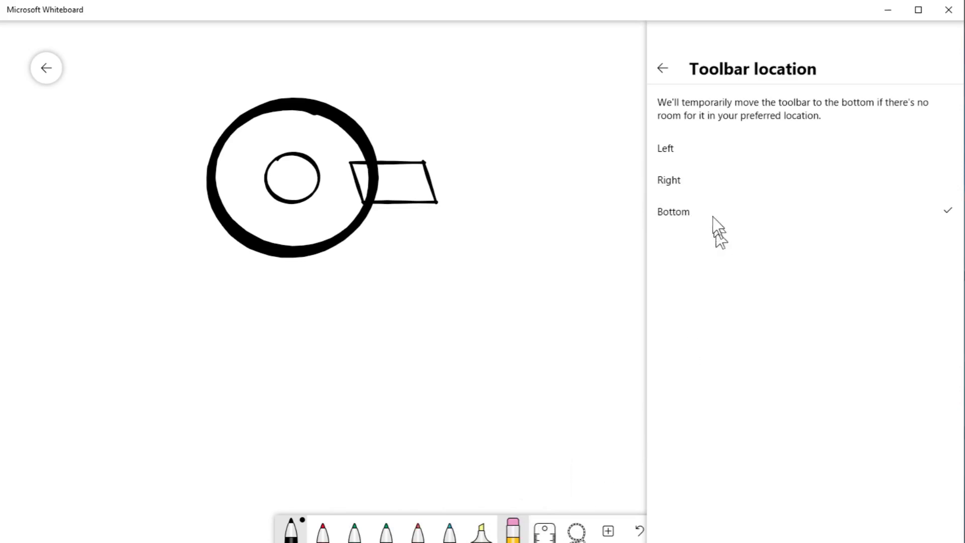
{"action": "left_click", "coordinate": [683, 152]}
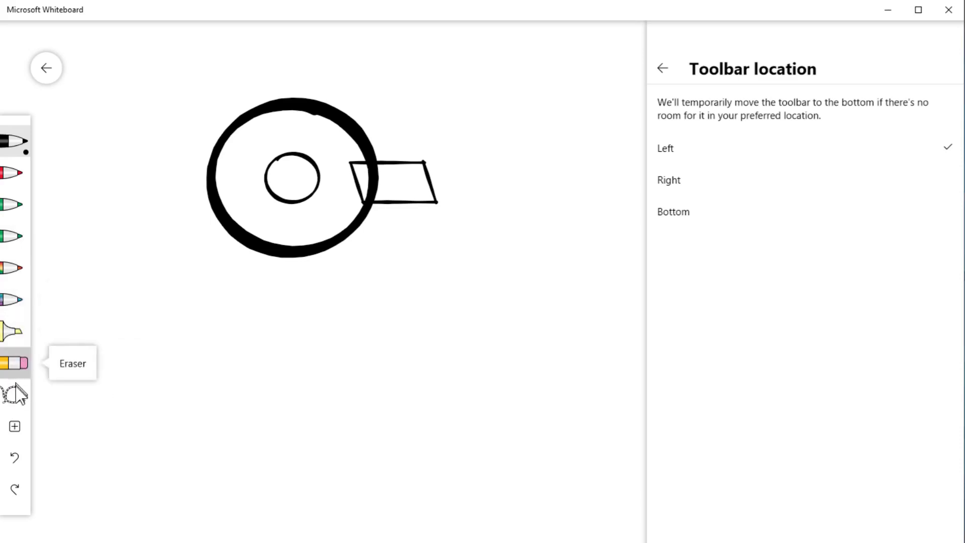
{"action": "left_click", "coordinate": [681, 190]}
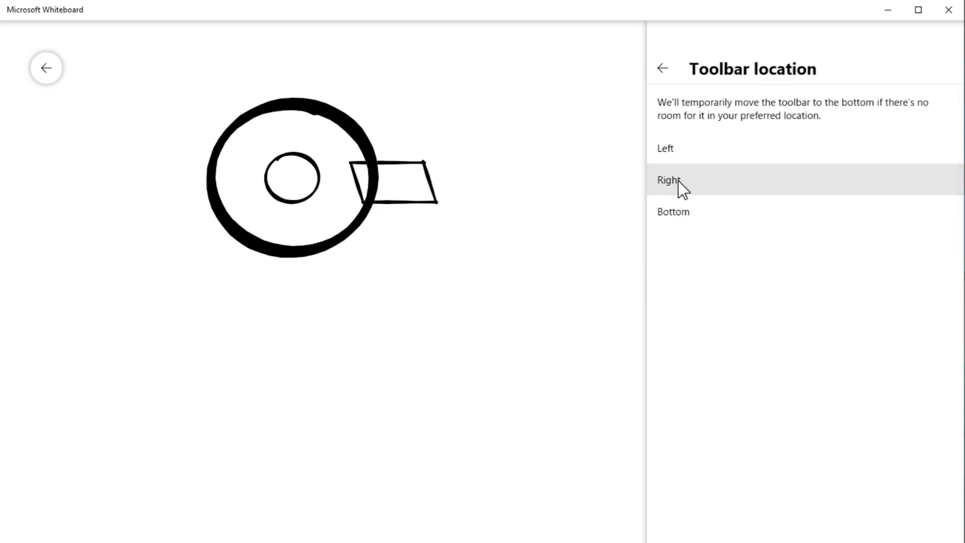
{"action": "scroll", "coordinate": [822, 243], "scroll_direction": "down", "scroll_amount": 3}
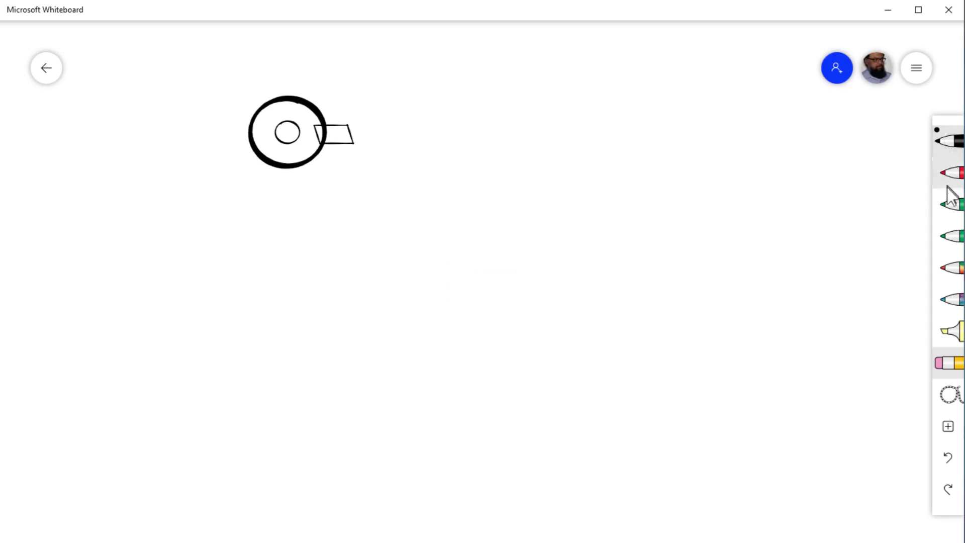
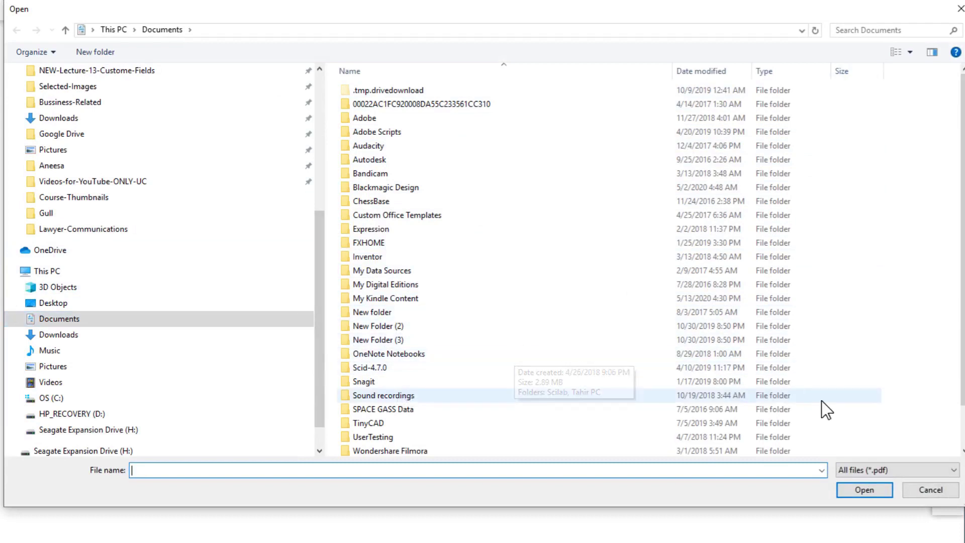
Step: Insert the image graph.png from the Images-for-Courses folder and enlarge it upright to about three times its inserted size
{"action": "key", "text": "Escape"}
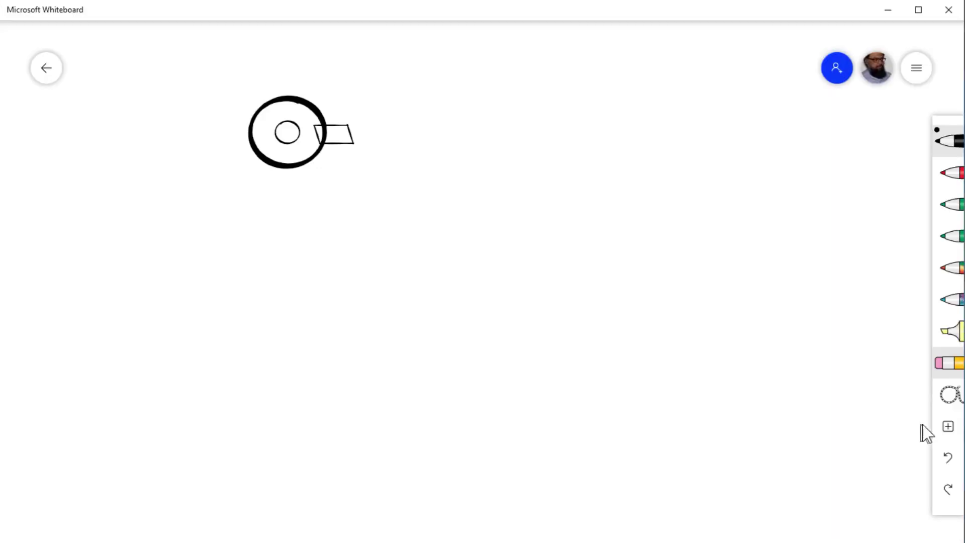
{"action": "left_click", "coordinate": [949, 426]}
{"action": "left_click", "coordinate": [824, 208]}
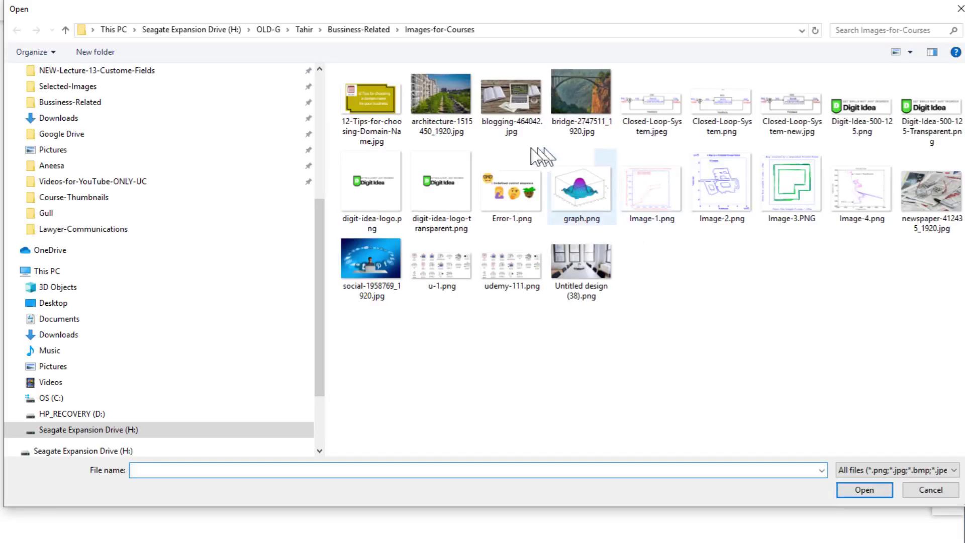
{"action": "left_click", "coordinate": [585, 206]}
{"action": "left_click", "coordinate": [866, 491]}
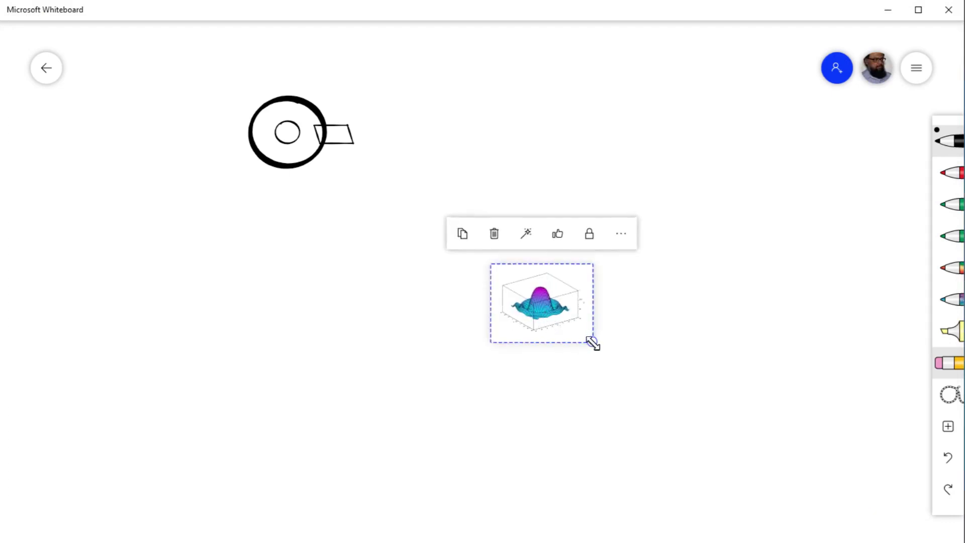
{"action": "left_click_drag", "start_coordinate": [593, 344], "coordinate": [650, 116]}
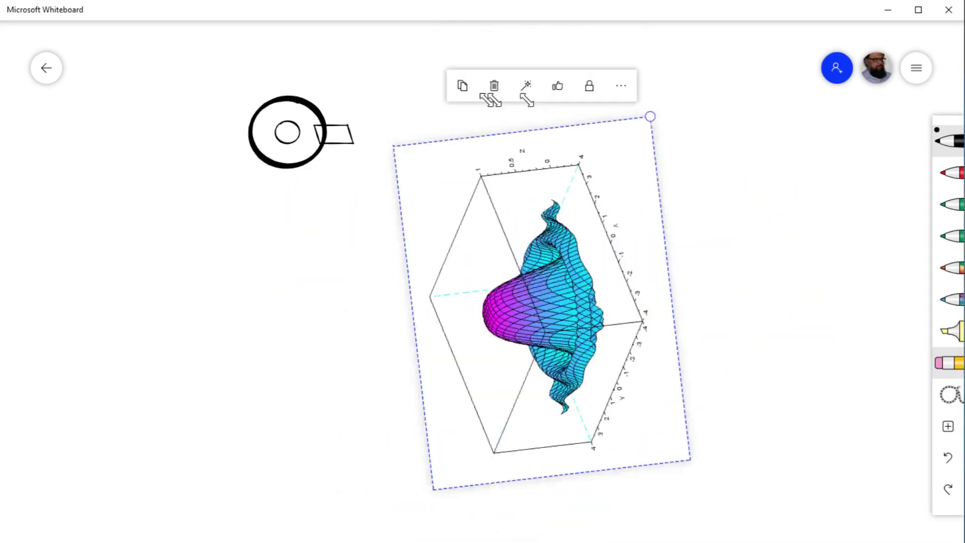
{"action": "left_click_drag", "start_coordinate": [527, 100], "coordinate": [687, 426]}
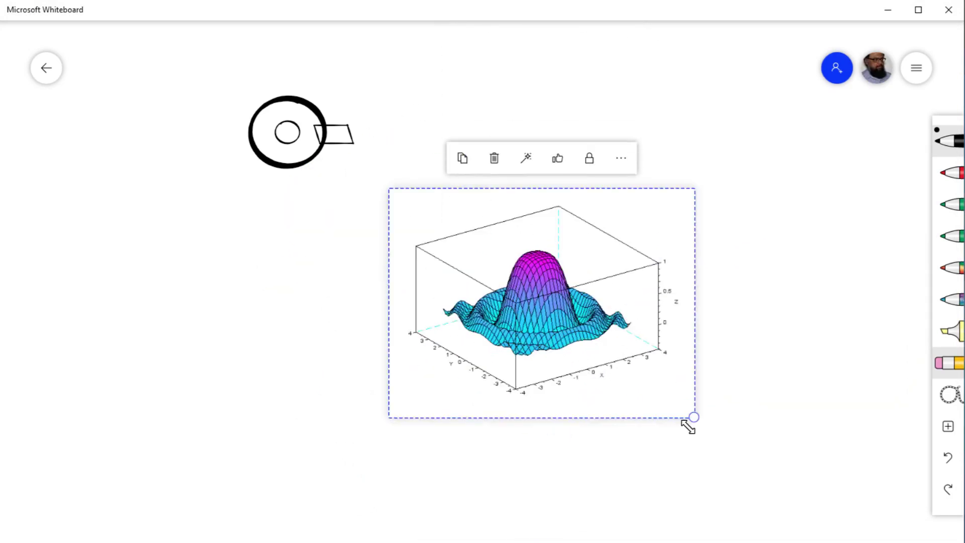
Step: Insert a note below the concentric circles, left of the graph image, with the text "Sticky Note"
{"action": "left_click", "coordinate": [948, 427]}
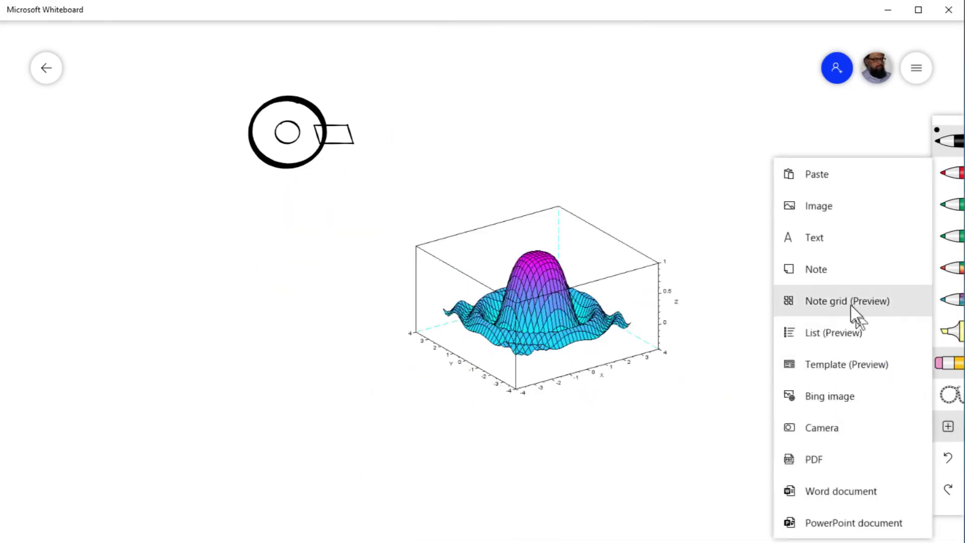
{"action": "left_click", "coordinate": [818, 269]}
{"action": "left_click_drag", "start_coordinate": [521, 307], "coordinate": [247, 259]}
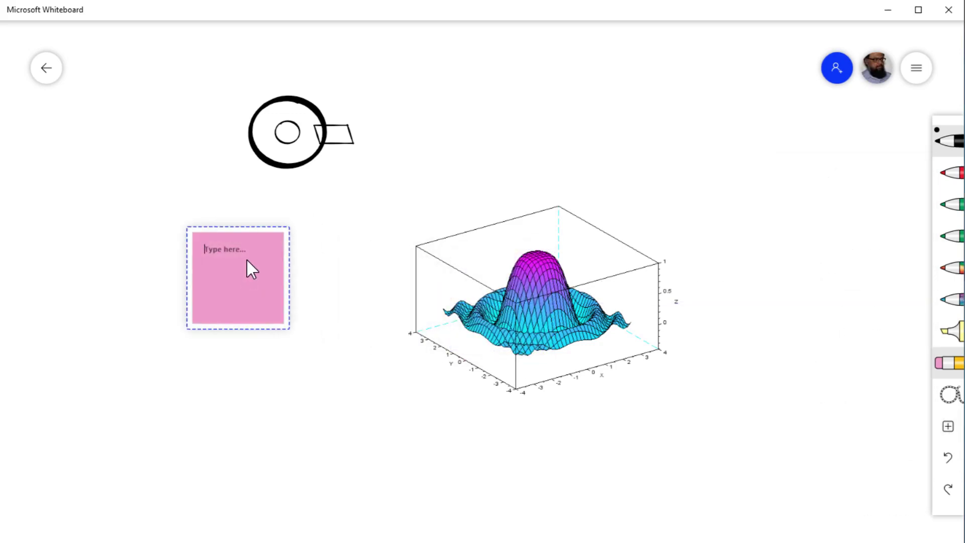
{"action": "type", "text": "Sticky Note"}
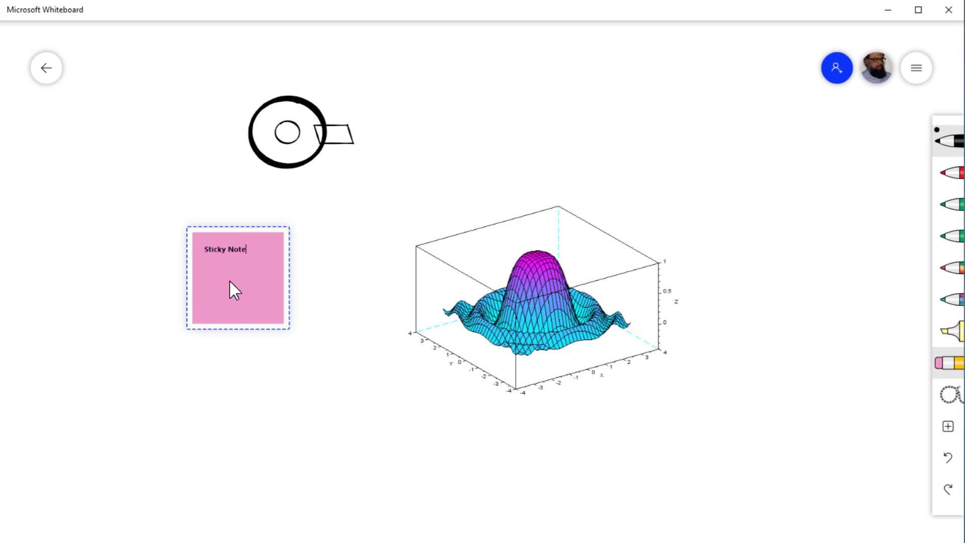
Step: Change the sticky note's background colour to green
{"action": "left_click", "coordinate": [229, 280]}
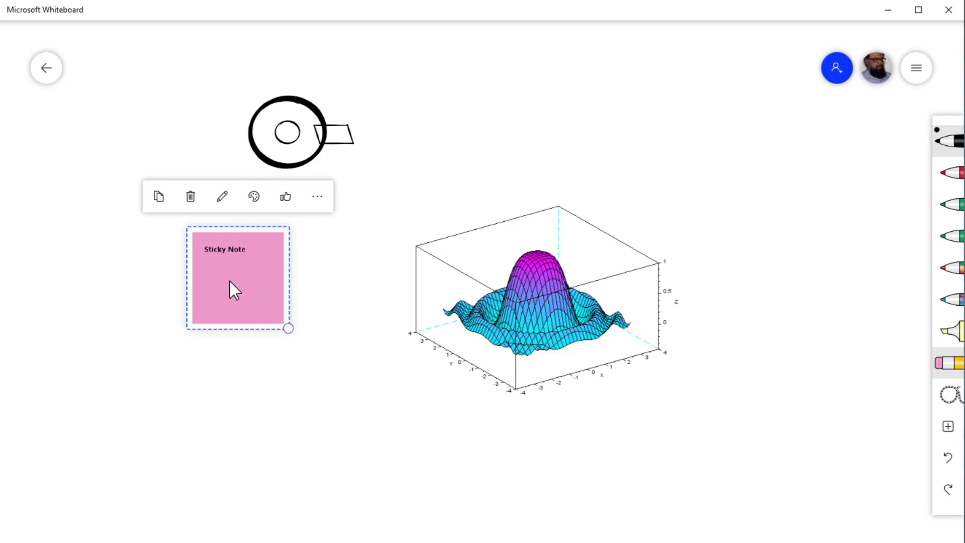
{"action": "left_click", "coordinate": [254, 197]}
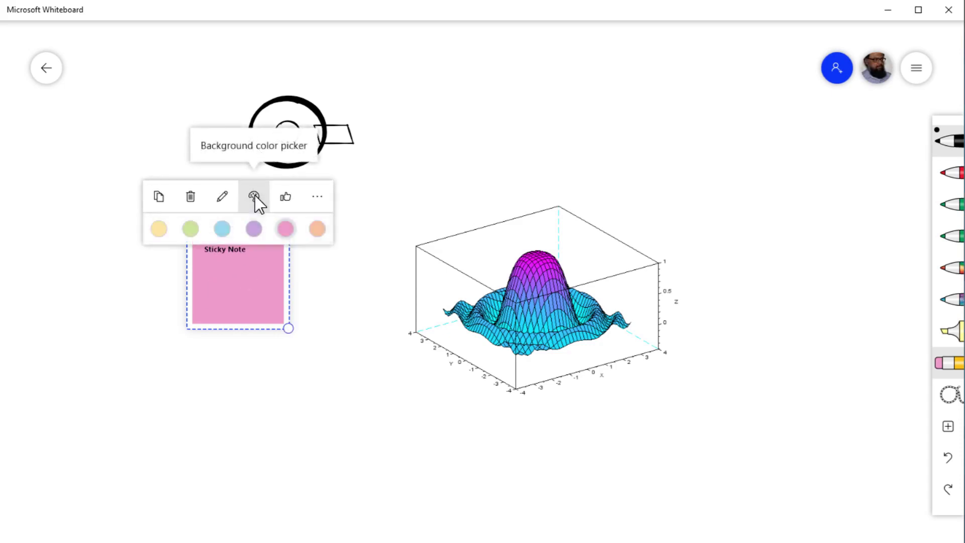
{"action": "left_click", "coordinate": [191, 229]}
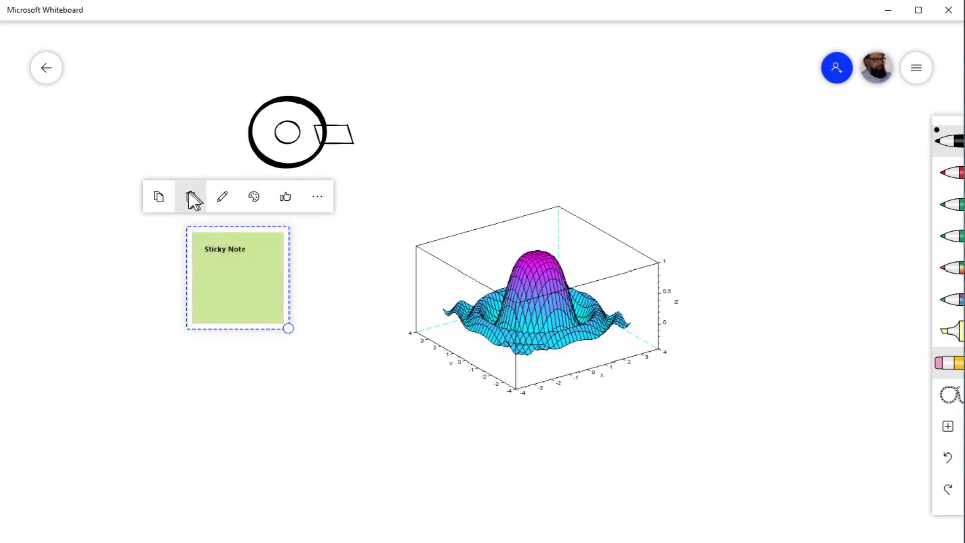
Step: Add the alternative text "This is a sticky note" to the green note
{"action": "left_click", "coordinate": [317, 197]}
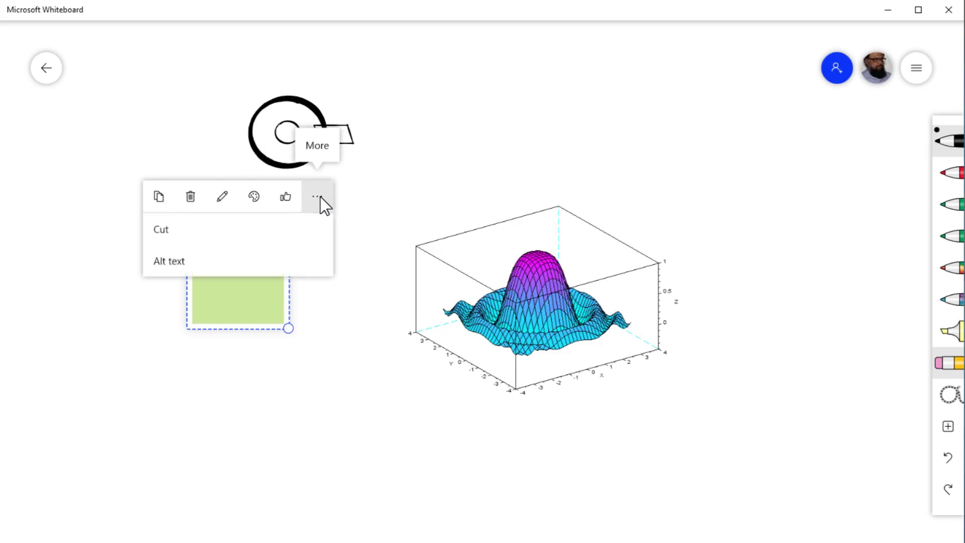
{"action": "left_click", "coordinate": [178, 269]}
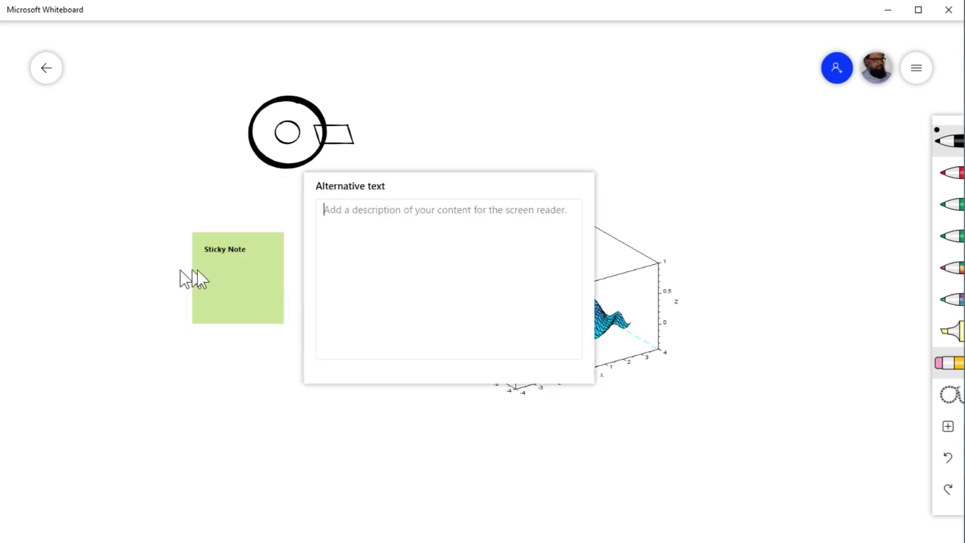
{"action": "type", "text": "This is a sticky note"}
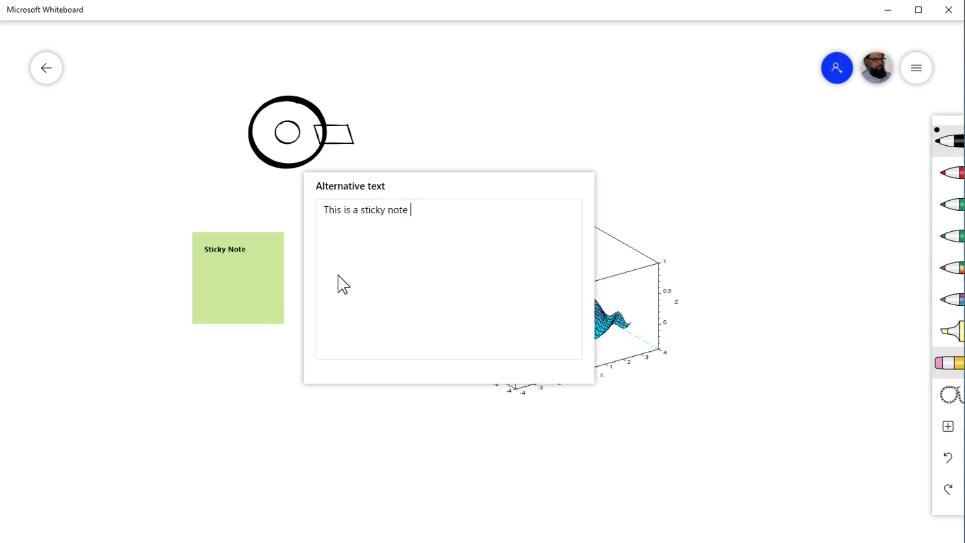
{"action": "key", "text": "Escape"}
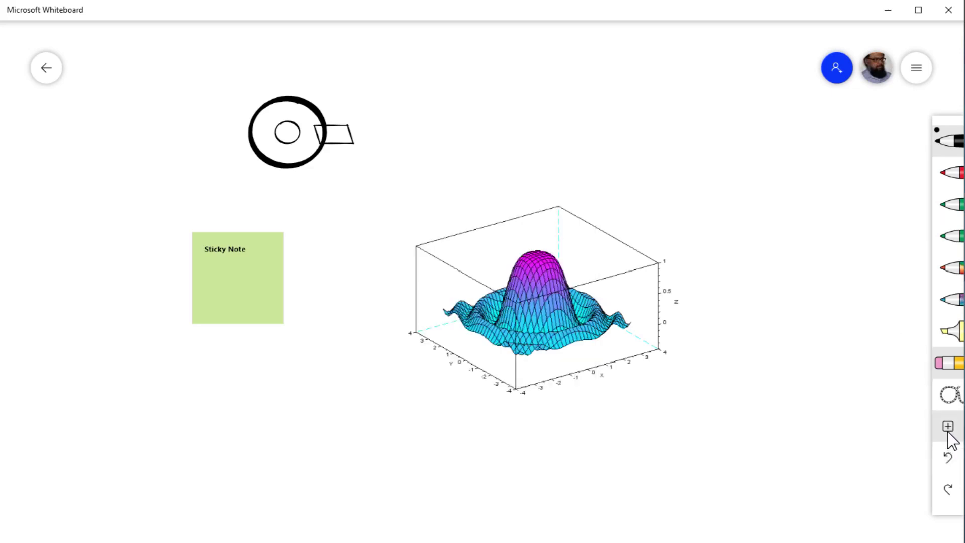
Step: Look through the available insert options and open the board settings
{"action": "left_click", "coordinate": [949, 427]}
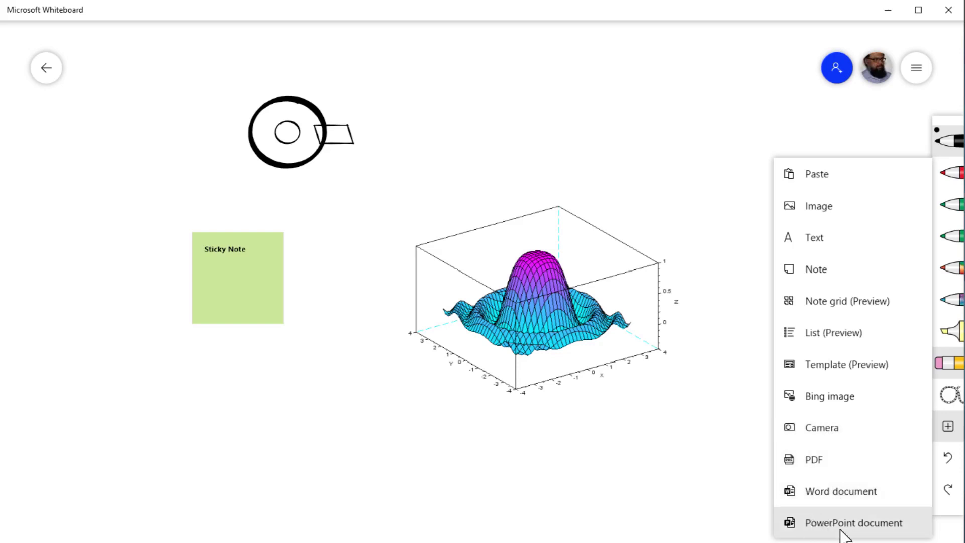
{"action": "left_click", "coordinate": [917, 68]}
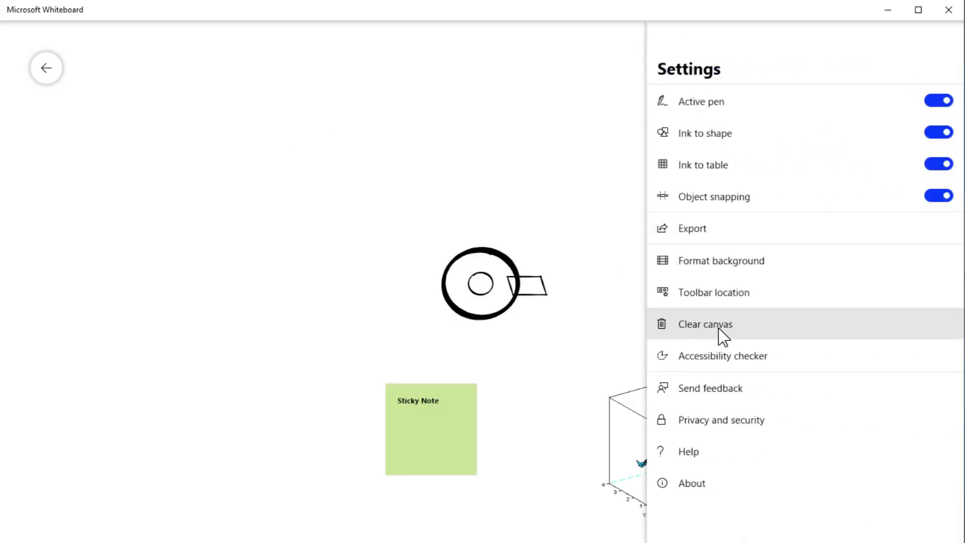
Step: Use the accessibility checker to give the large circle the alternative text "This is a circle of dia 220 mm" and close the settings
{"action": "left_click", "coordinate": [705, 359]}
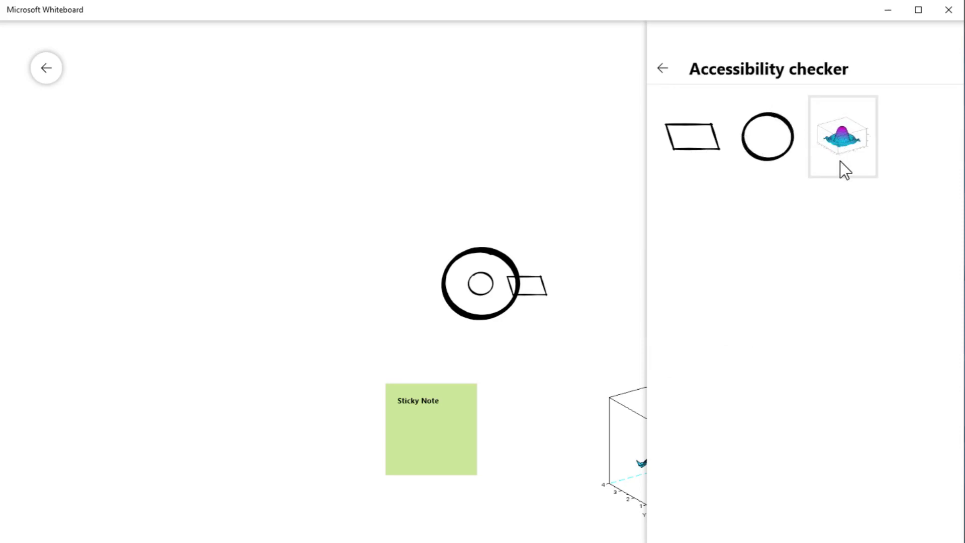
{"action": "left_click", "coordinate": [766, 138]}
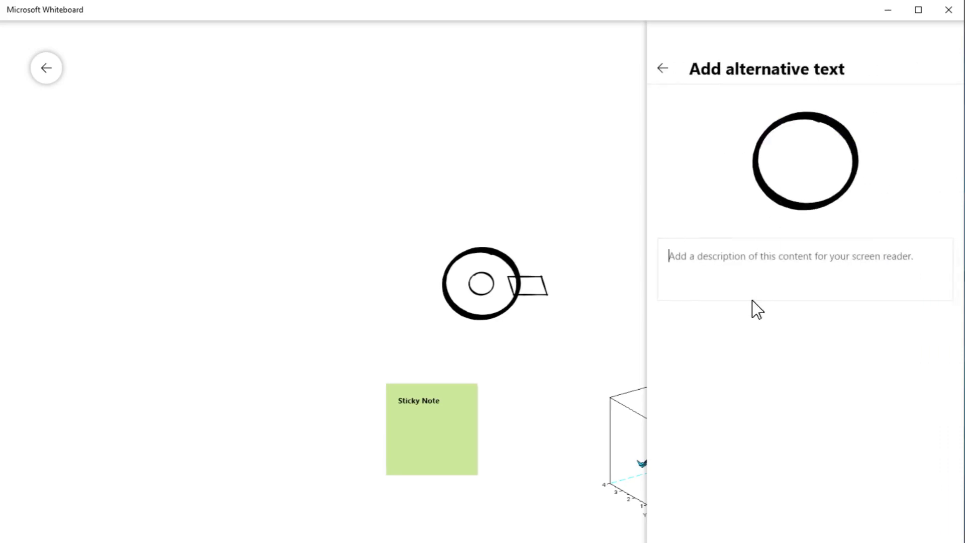
{"action": "type", "text": "This is a circle of dia 220 mm"}
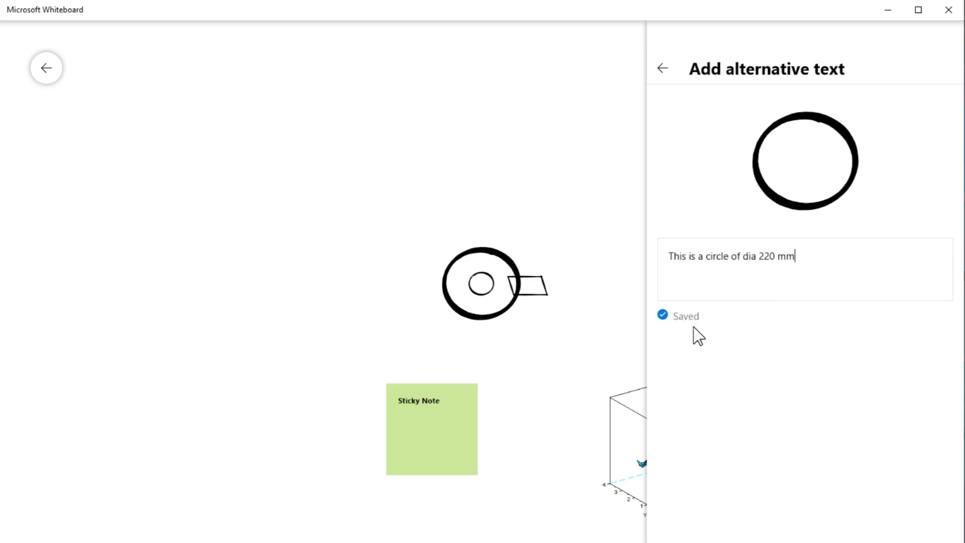
{"action": "left_click", "coordinate": [661, 72]}
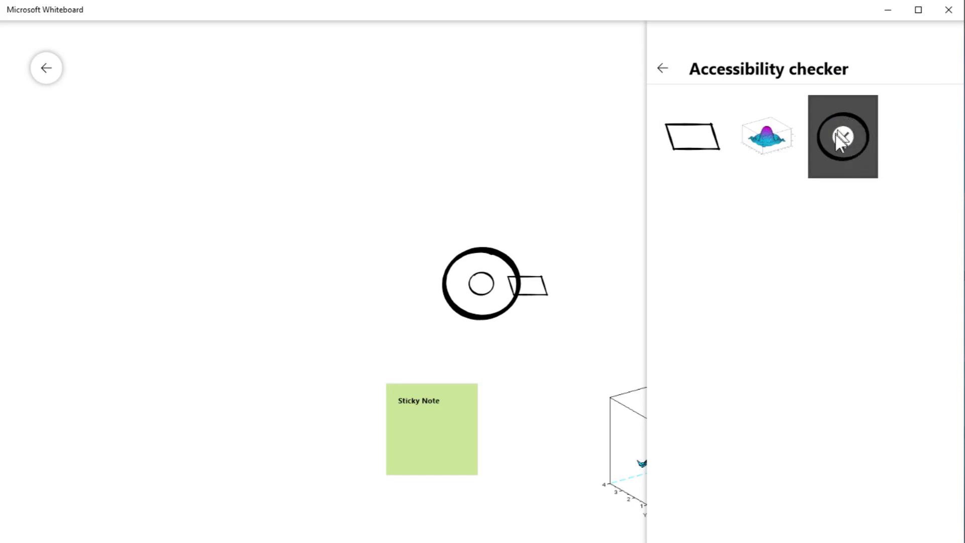
{"action": "left_click", "coordinate": [662, 71]}
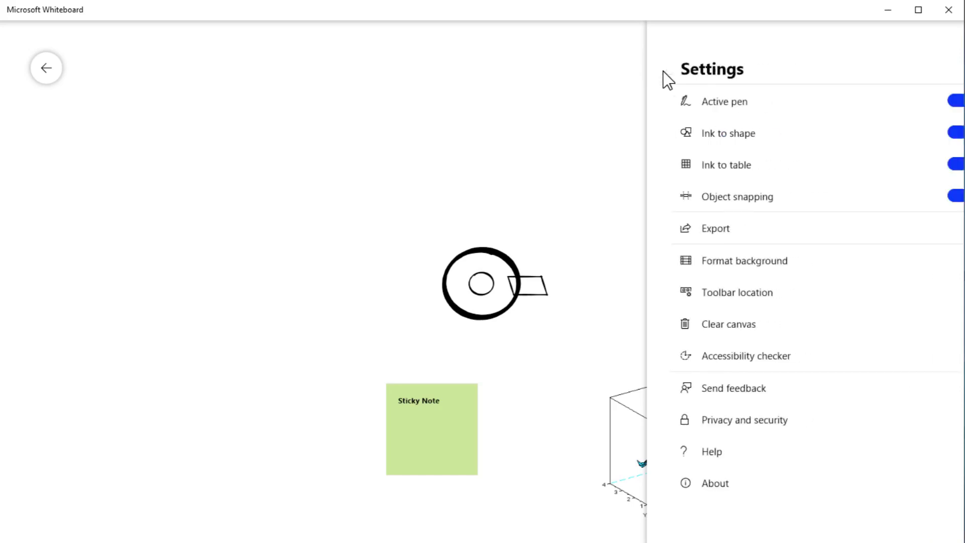
{"action": "left_click", "coordinate": [590, 124]}
Step: Handwrite the equation x + y = 10 above the graph image with the black pen and mark it with the yellow highlighter
{"action": "mouse_move", "coordinate": [575, 157]}
{"action": "left_mouse_down"}
{"action": "mouse_move", "coordinate": [583, 183]}
{"action": "mouse_move", "coordinate": [609, 182]}
{"action": "left_mouse_up"}
{"action": "left_click_drag", "start_coordinate": [623, 174], "coordinate": [643, 171]}
{"action": "mouse_move", "coordinate": [634, 163]}
{"action": "left_mouse_down"}
{"action": "mouse_move", "coordinate": [632, 186]}
{"action": "mouse_move", "coordinate": [659, 193]}
{"action": "mouse_move", "coordinate": [691, 173]}
{"action": "mouse_move", "coordinate": [690, 163]}
{"action": "left_mouse_up"}
{"action": "mouse_move", "coordinate": [702, 156]}
{"action": "left_mouse_down"}
{"action": "mouse_move", "coordinate": [702, 178]}
{"action": "mouse_move", "coordinate": [718, 160]}
{"action": "left_mouse_up"}
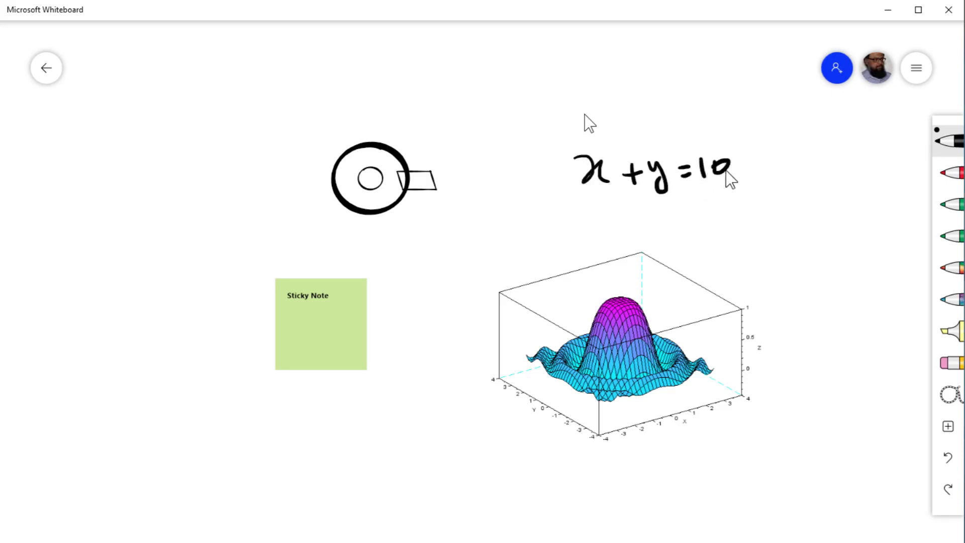
{"action": "left_click", "coordinate": [955, 333]}
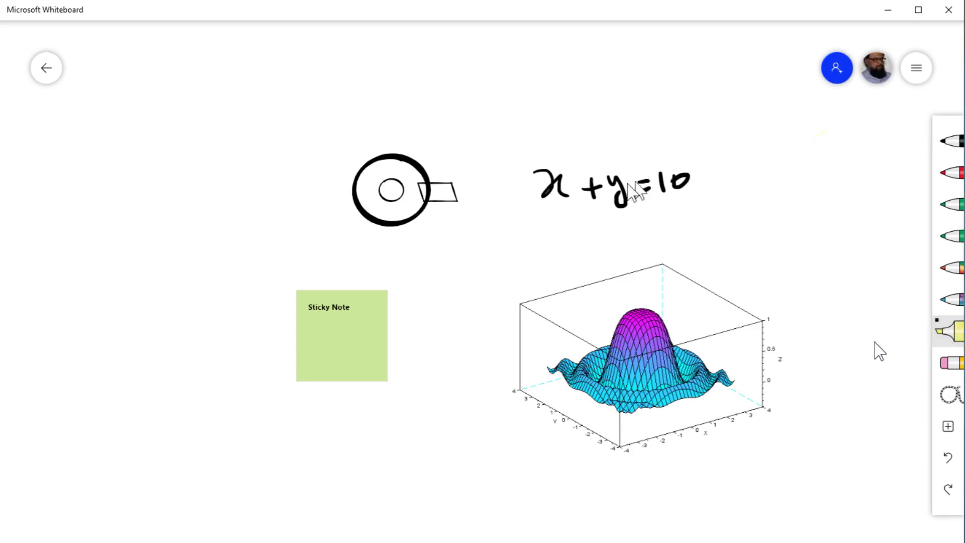
{"action": "mouse_move", "coordinate": [601, 199]}
{"action": "left_mouse_down"}
{"action": "mouse_move", "coordinate": [614, 205]}
{"action": "mouse_move", "coordinate": [614, 189]}
{"action": "mouse_move", "coordinate": [548, 180]}
{"action": "mouse_move", "coordinate": [632, 164]}
{"action": "mouse_move", "coordinate": [650, 188]}
{"action": "mouse_move", "coordinate": [642, 204]}
{"action": "mouse_move", "coordinate": [573, 196]}
{"action": "mouse_move", "coordinate": [523, 205]}
{"action": "left_mouse_up"}
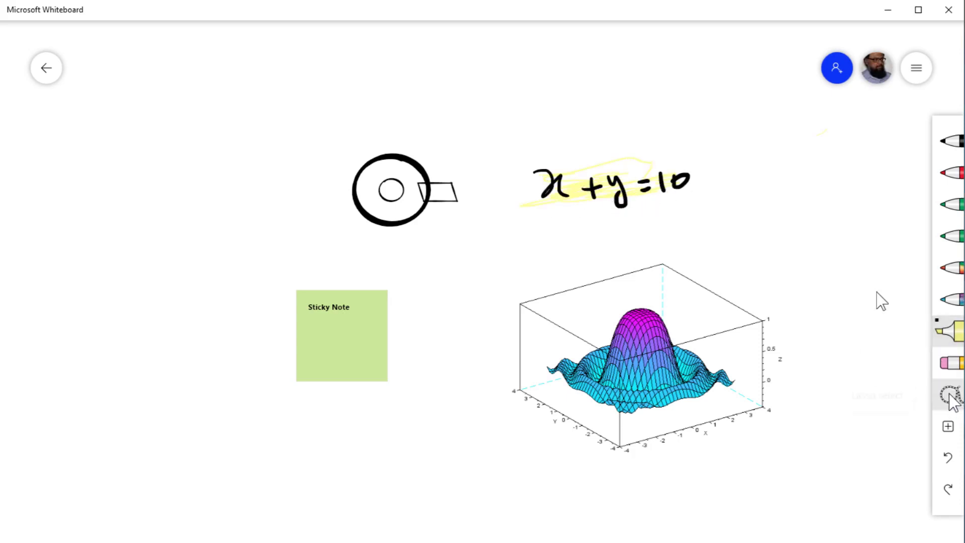
Step: Lasso-select the "= 10" part of the handwritten equation and delete it
{"action": "left_click", "coordinate": [951, 397]}
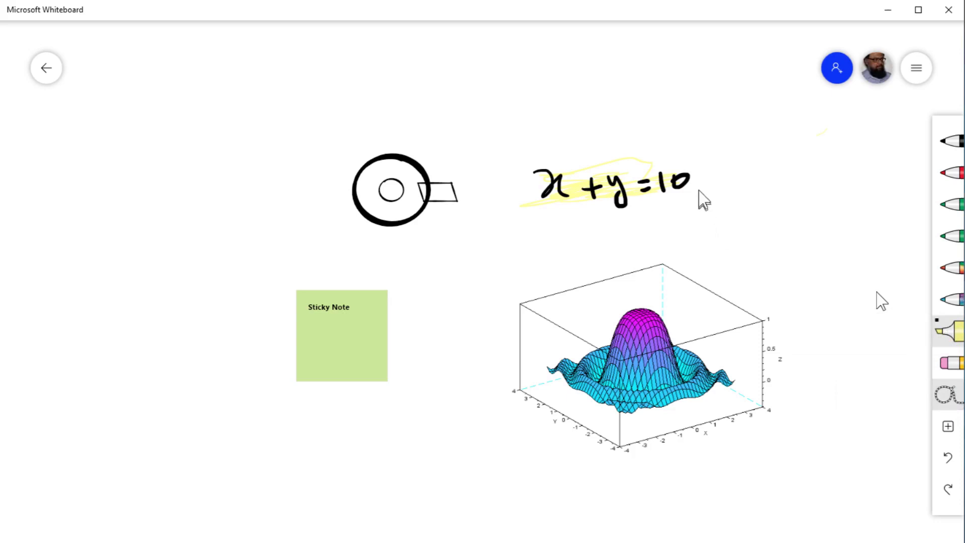
{"action": "mouse_move", "coordinate": [696, 174]}
{"action": "left_mouse_down"}
{"action": "mouse_move", "coordinate": [623, 168]}
{"action": "mouse_move", "coordinate": [601, 186]}
{"action": "mouse_move", "coordinate": [630, 209]}
{"action": "mouse_move", "coordinate": [694, 190]}
{"action": "mouse_move", "coordinate": [670, 210]}
{"action": "left_mouse_up"}
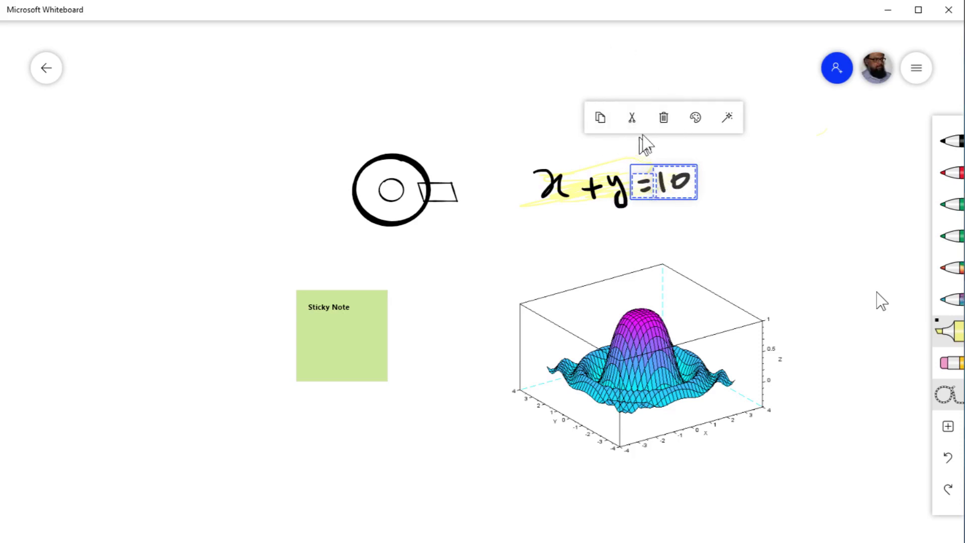
{"action": "left_click", "coordinate": [663, 120]}
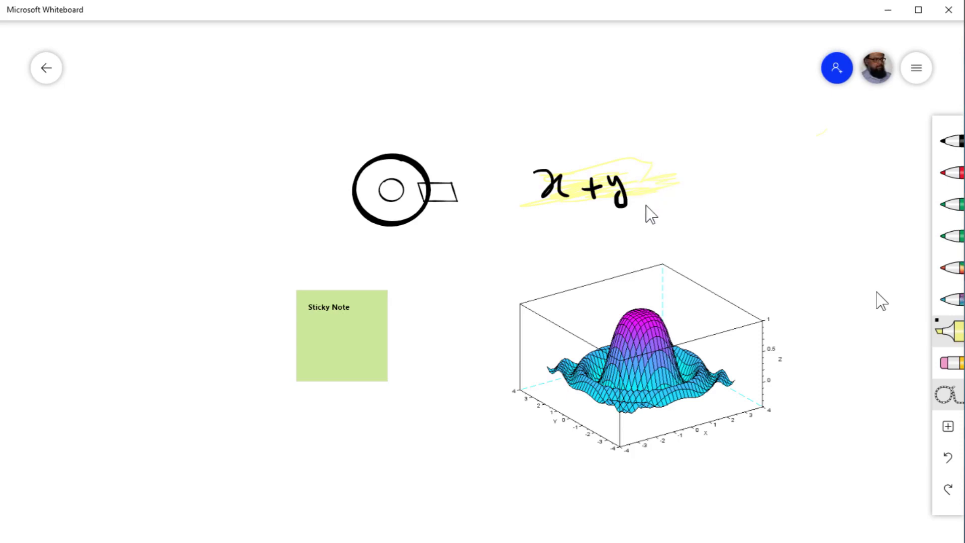